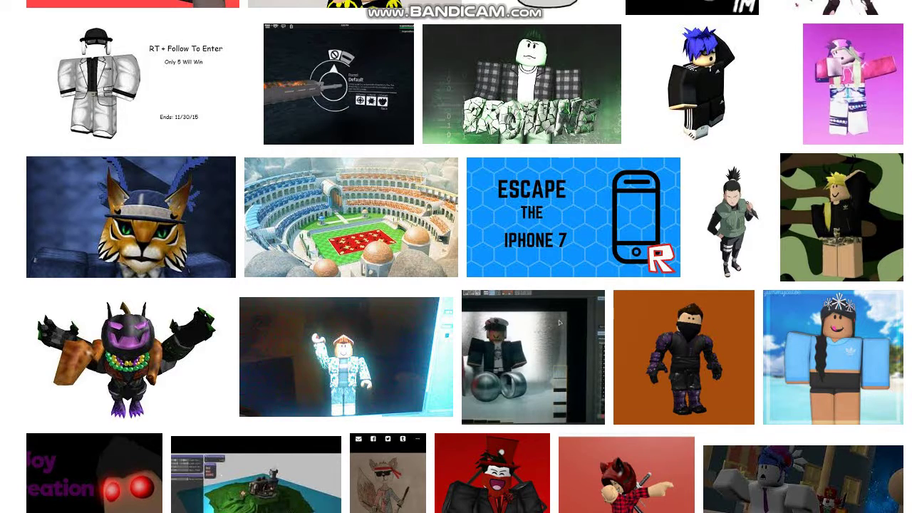
- Browse the Roblox character image results for a render on a plain white background
scroll(465, 257, down, 6)
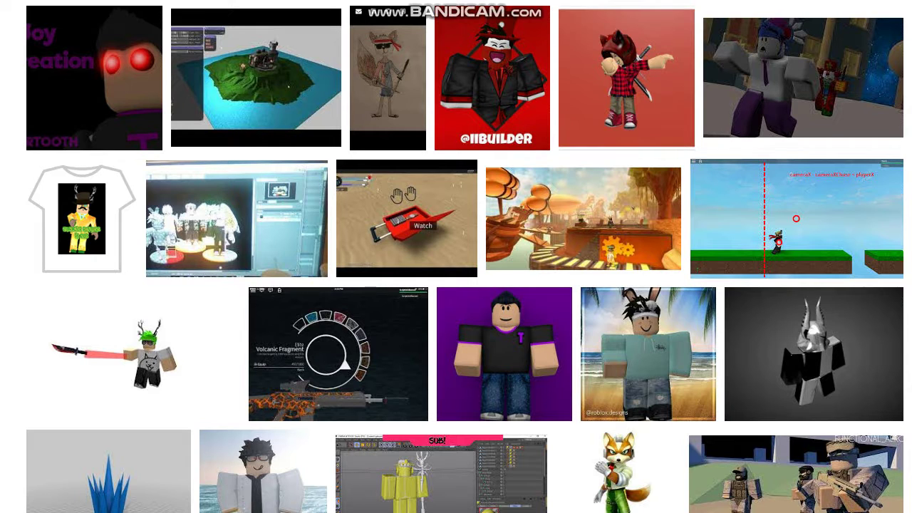
scroll(499, 321, down, 3)
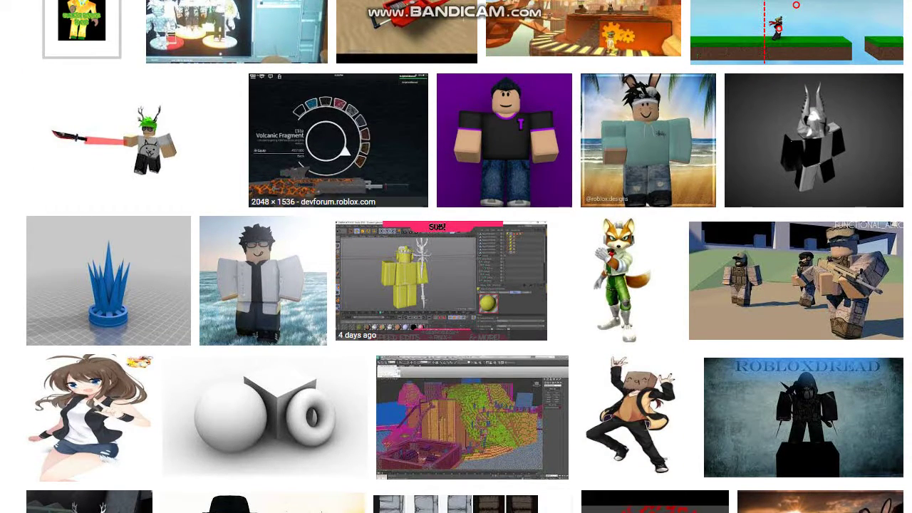
scroll(463, 285, down, 4)
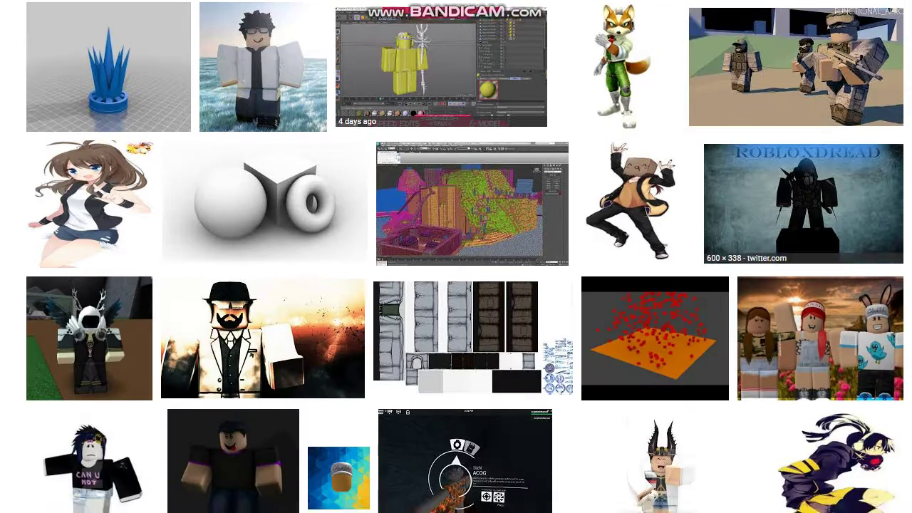
scroll(463, 285, down, 4)
scroll(613, 264, down, 4)
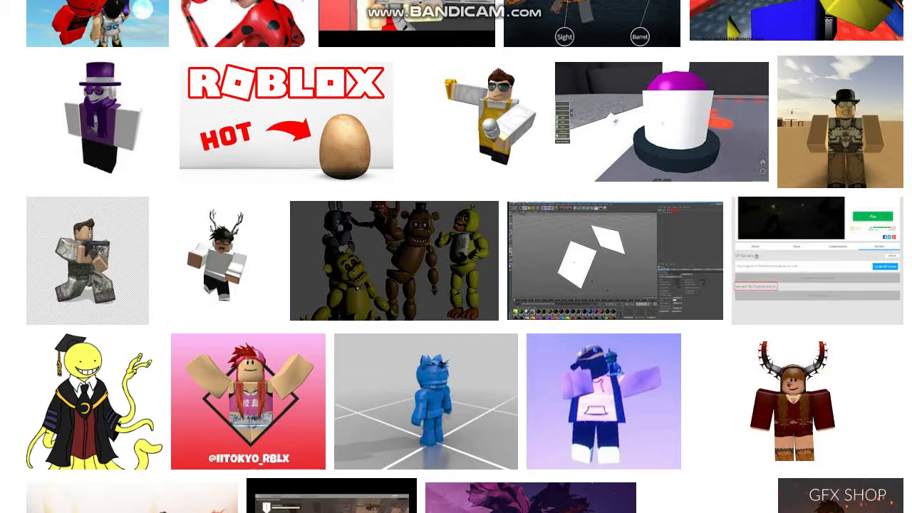
scroll(463, 286, down, 15)
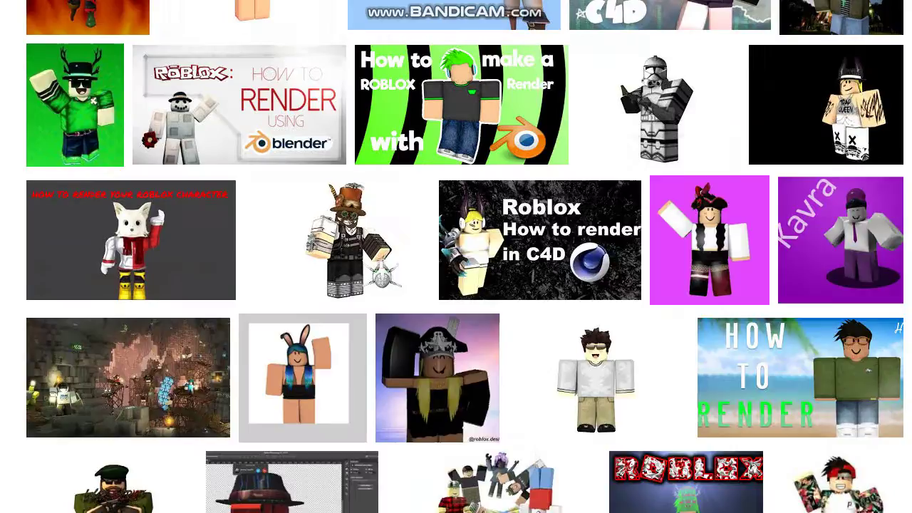
scroll(463, 257, up, 15)
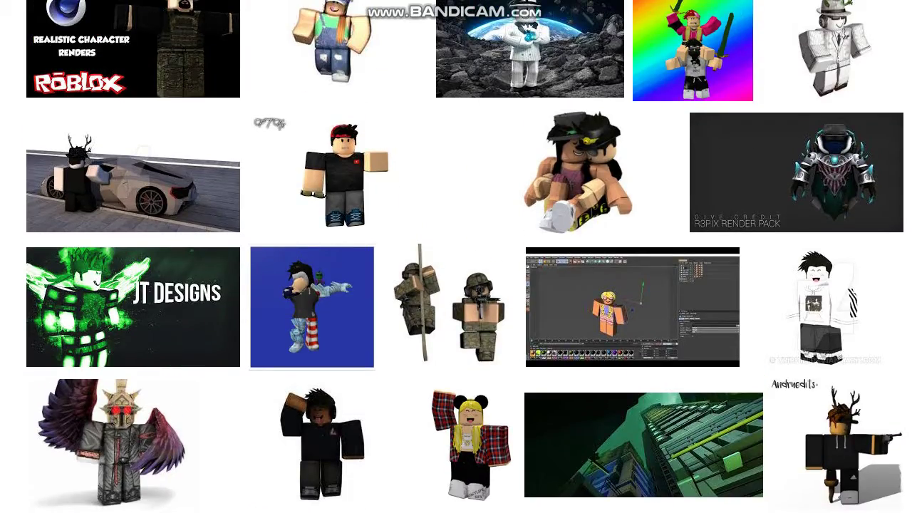
scroll(463, 257, up, 4)
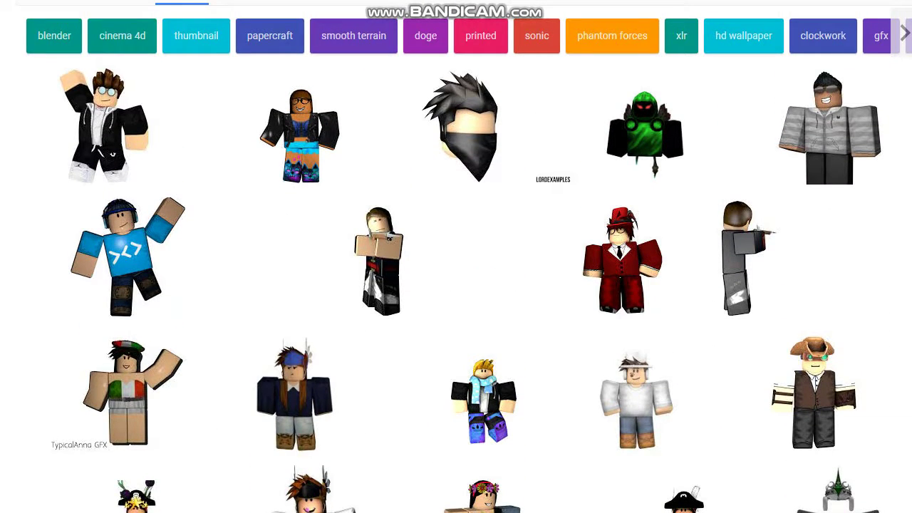
scroll(456, 256, down, 5)
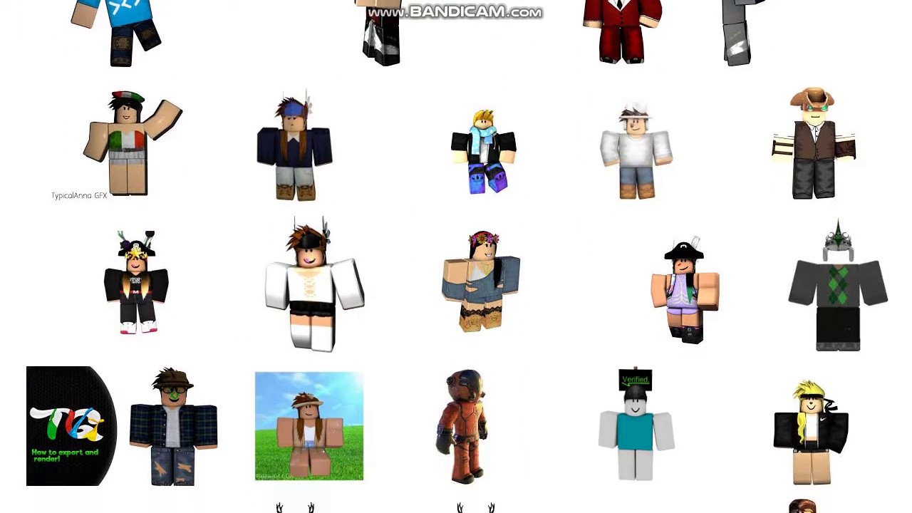
scroll(634, 178, down, 2)
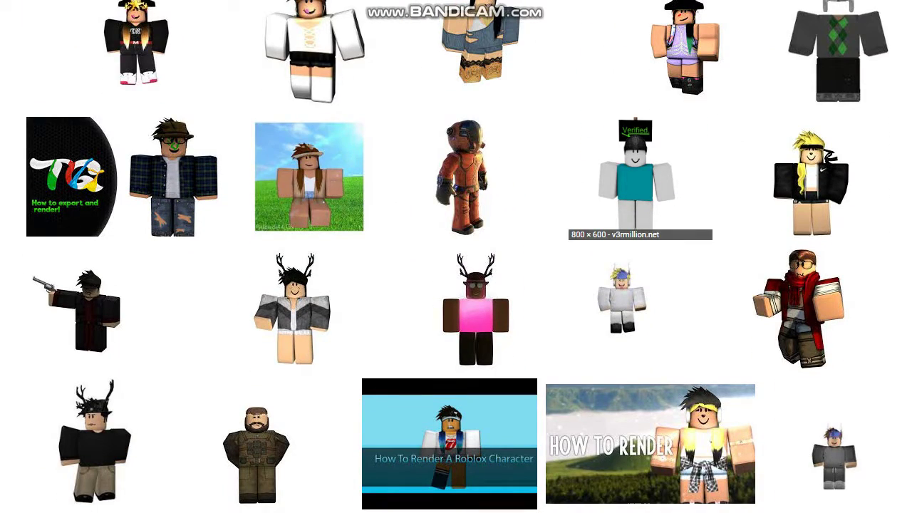
- Copy the image of the teal-shirted character with the "Verified." sign and switch to Paint.NET
right_click(645, 175)
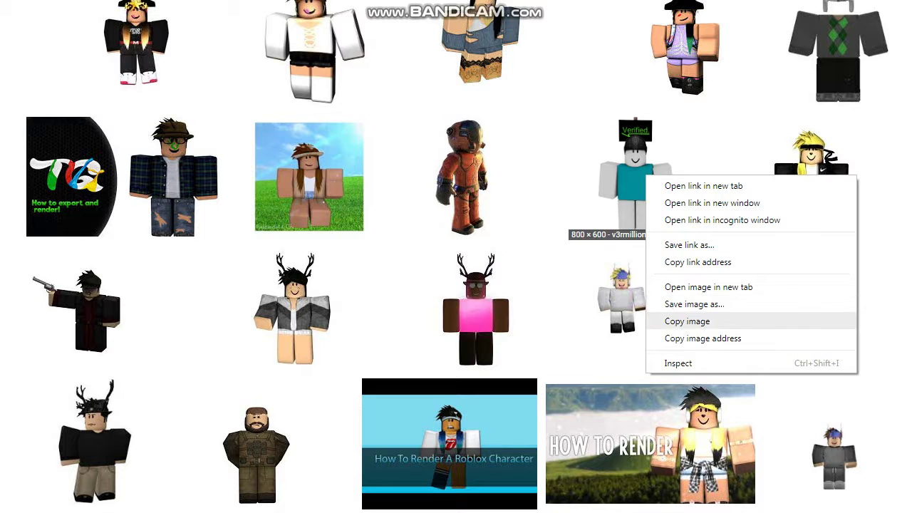
click(687, 322)
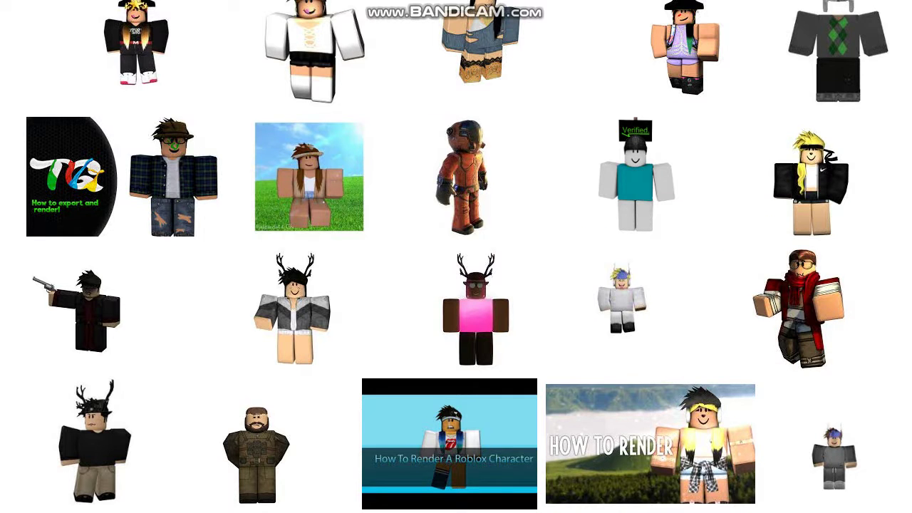
key(alt+Tab)
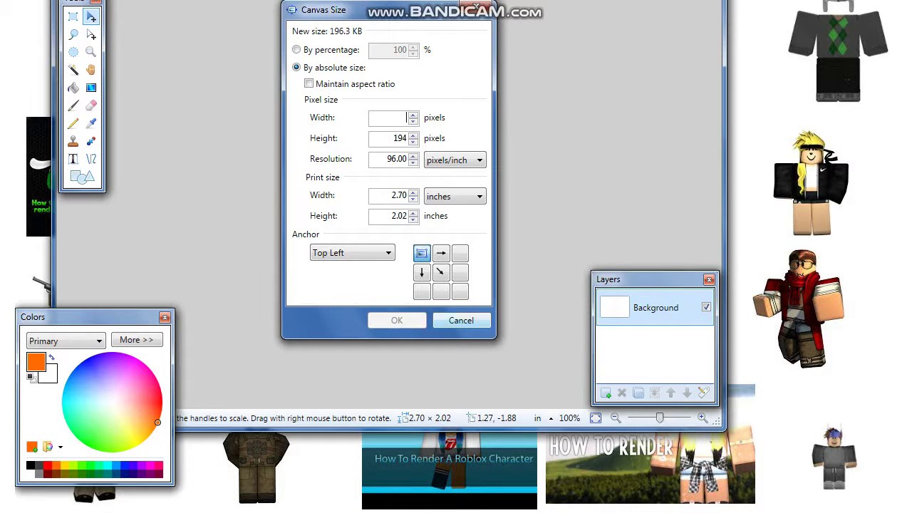
- Maximize the editor window and resize the canvas by absolute size to 585 pixels wide and about 500 pixels high
click(462, 320)
key(super+Up)
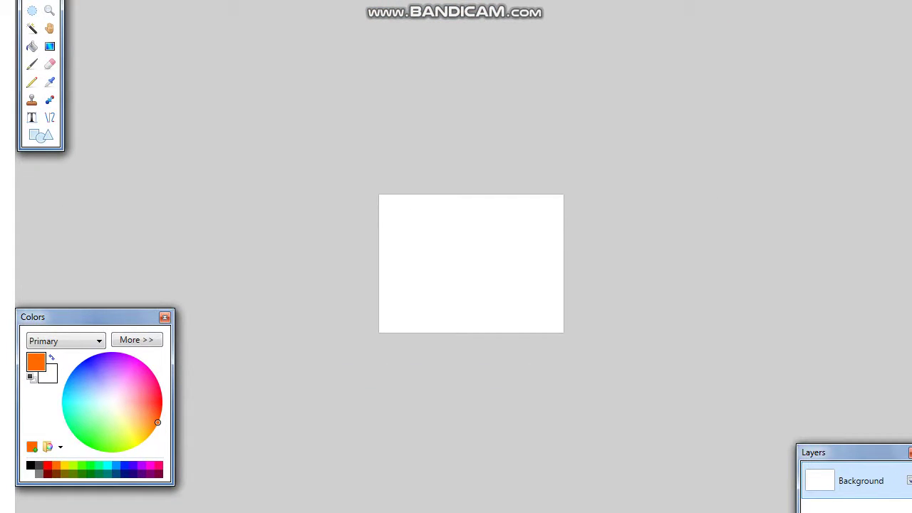
click(108, 0)
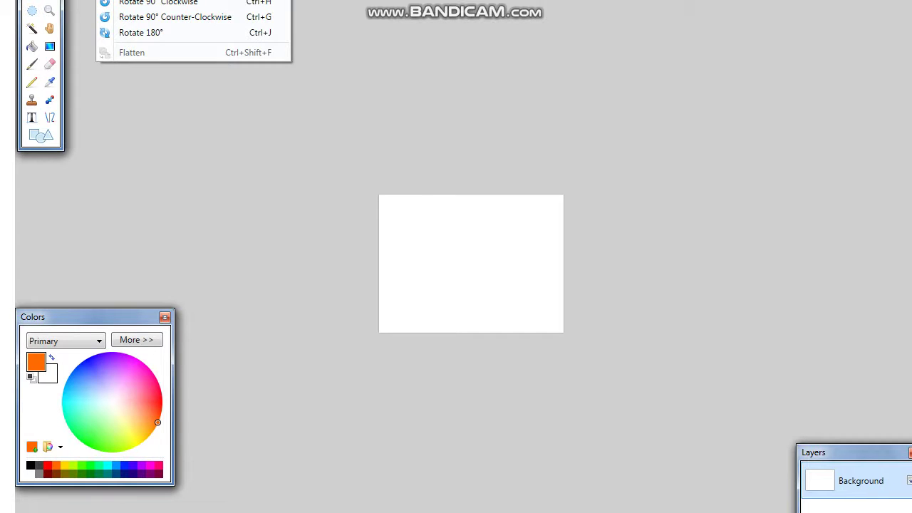
click(146, 0)
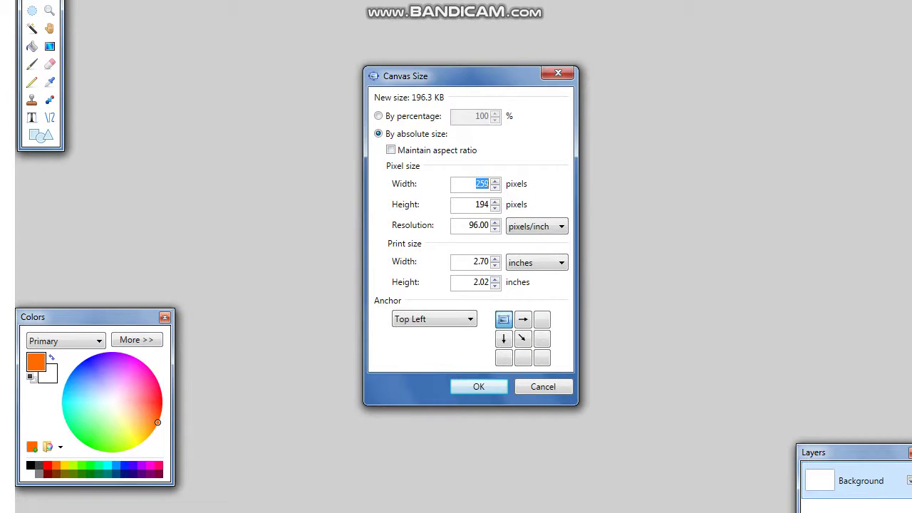
text(585)
key(Tab)
key(BackSpace)
text(5)
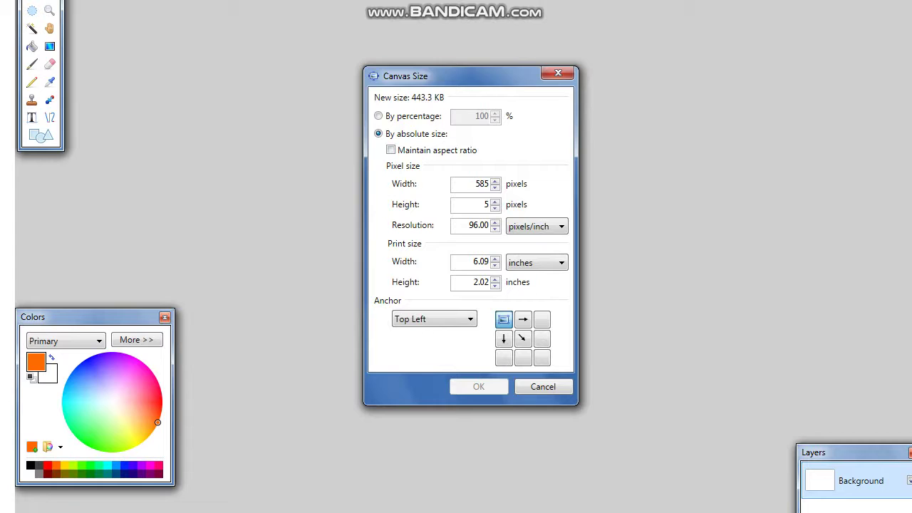
text(00)
key(Return)
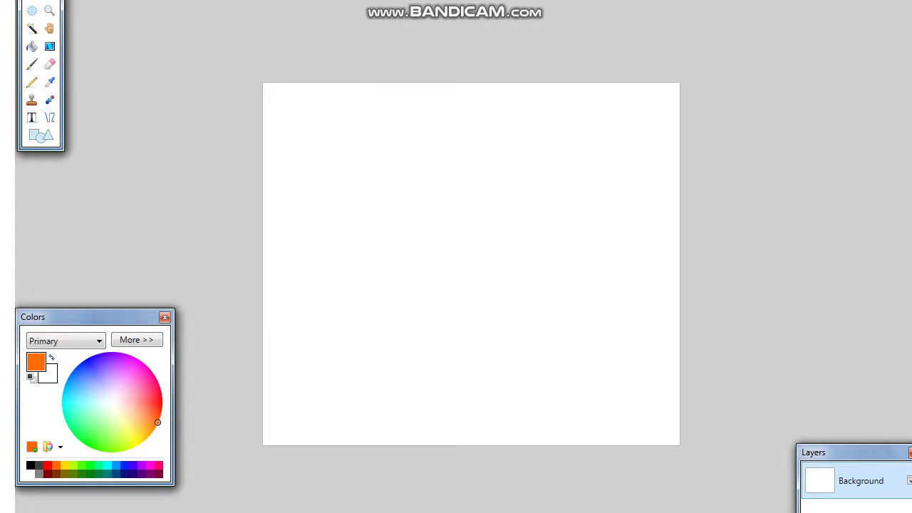
- Paste the copied character image, scale it up to fill the whole canvas, and deselect it
key(ctrl+v)
drag(472, 240, 704, 466)
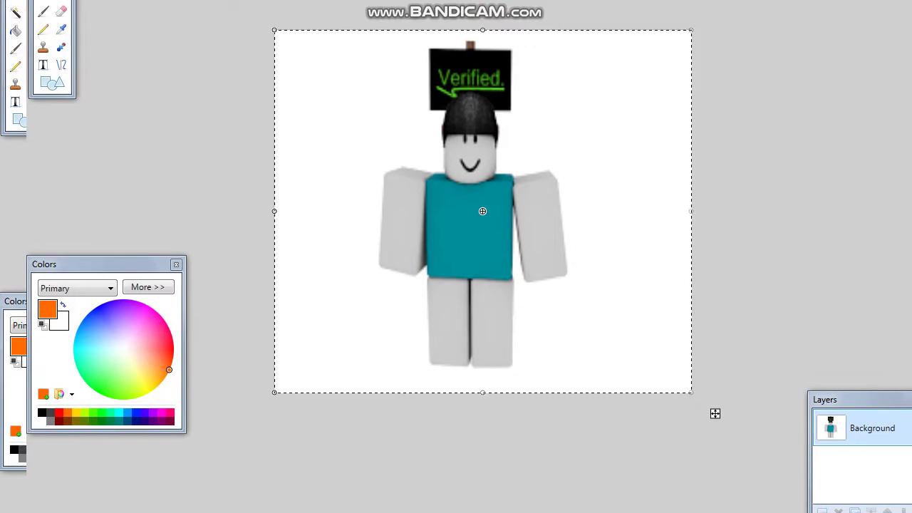
key(ctrl+d)
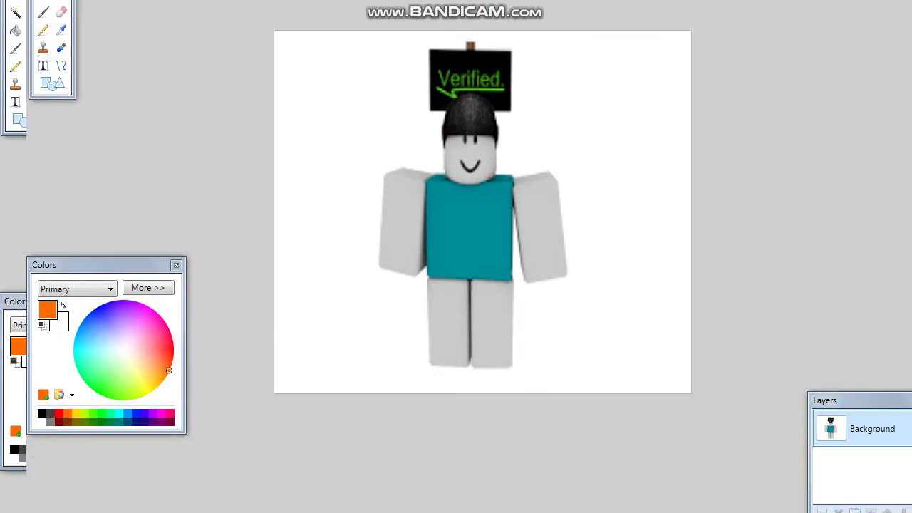
- Try a Paint Bucket fill in orange on the white background around the character and undo it
click(47, 38)
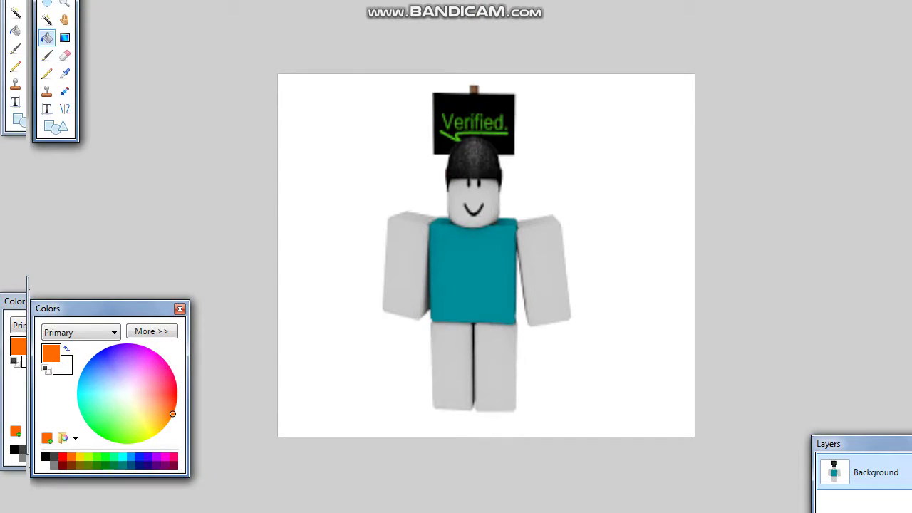
click(348, 133)
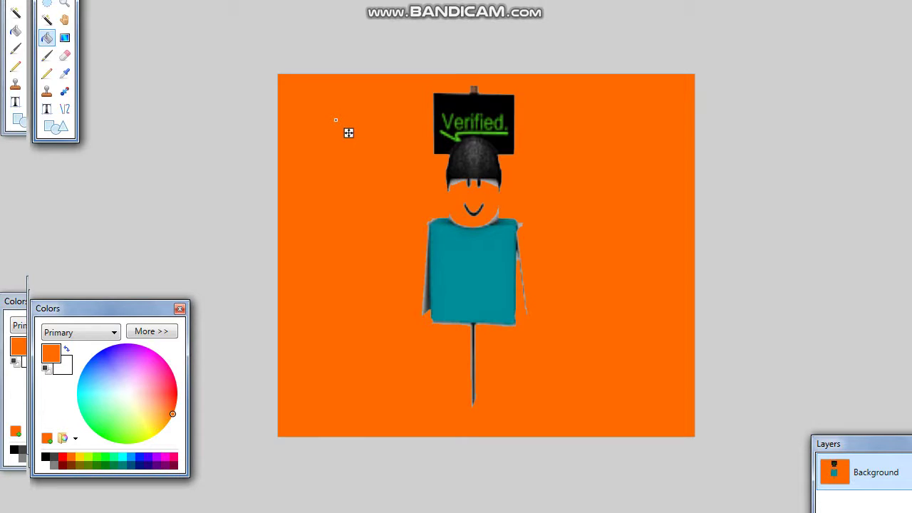
key(ctrl+z)
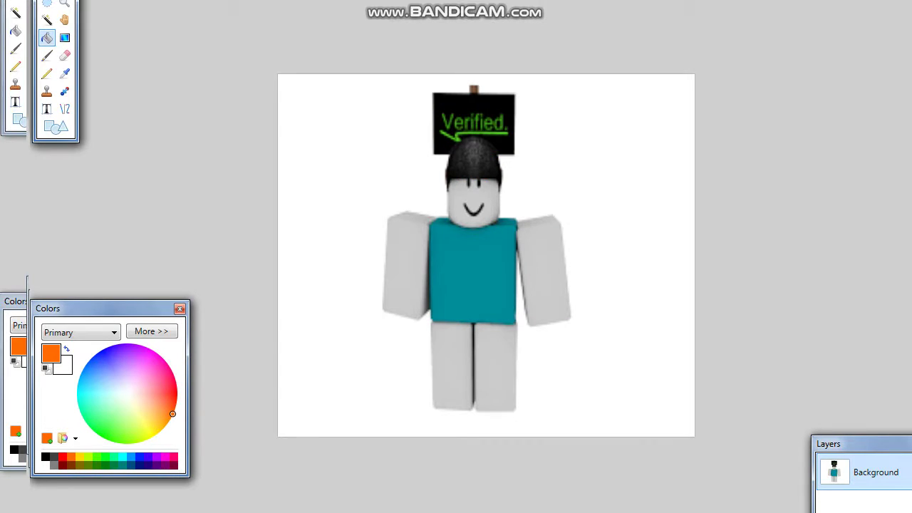
- Draw a black line down the outer edge of the arm on the image's left side with the Line/Curve tool
click(65, 109)
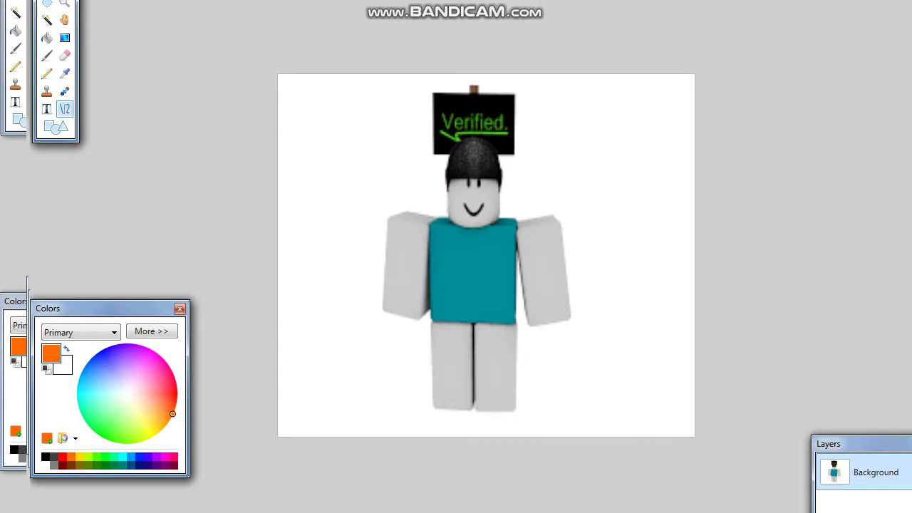
scroll(451, 241, up, 6)
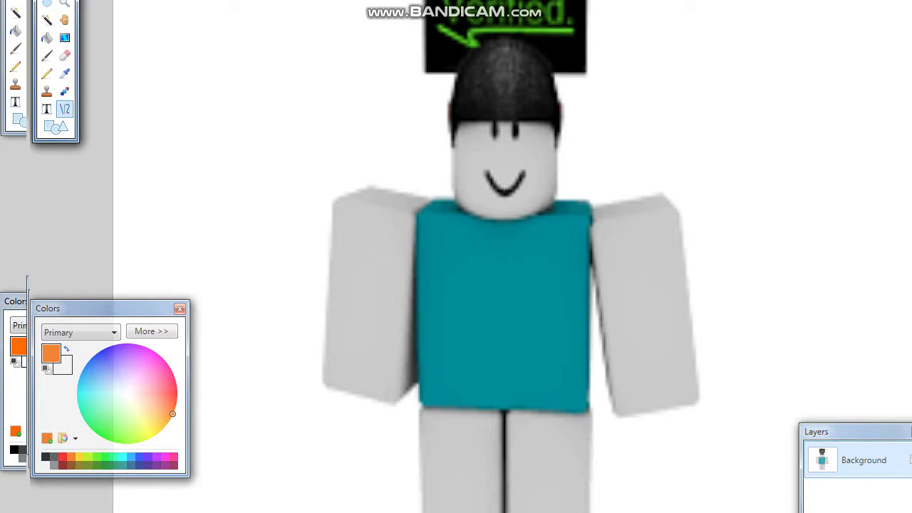
drag(330, 202, 322, 386)
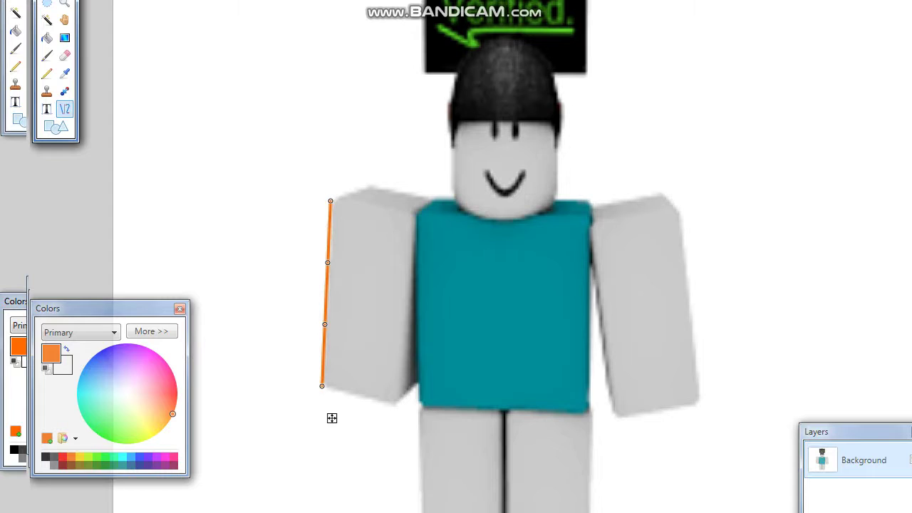
click(46, 457)
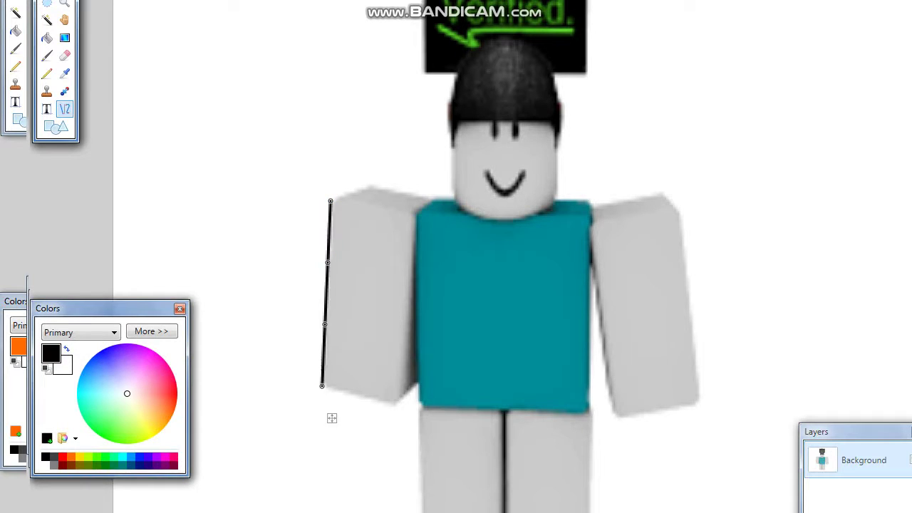
- Fine-tune the line's lower end at the arm's corner and outline the arm's bottom edges up to the torso
drag(322, 387, 320, 387)
key(Right)
key(Up)
key(Left)
key(Left)
key(Left)
key(Left)
key(Left)
key(Right)
key(Right)
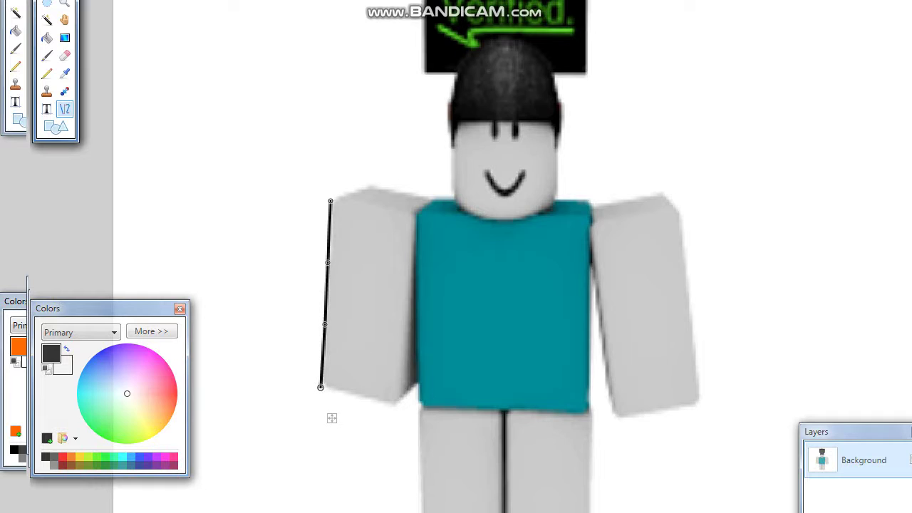
drag(385, 404, 322, 388)
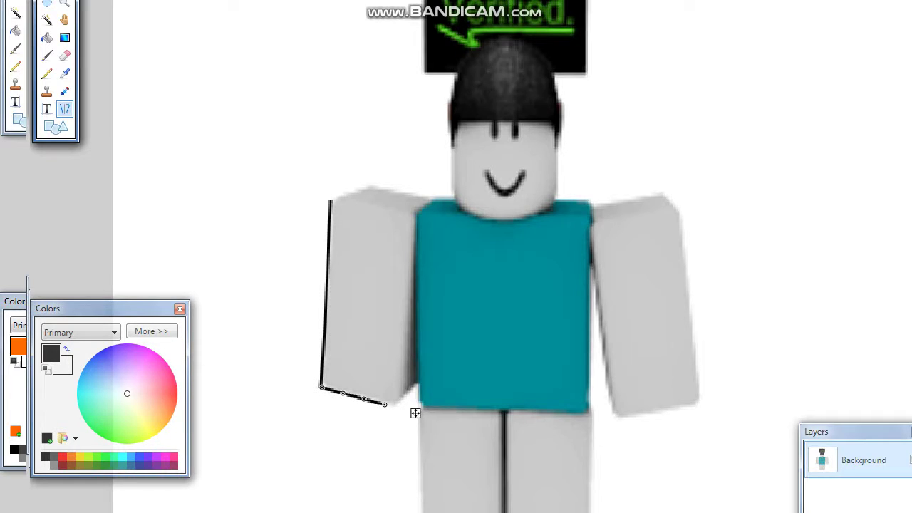
drag(419, 383, 393, 407)
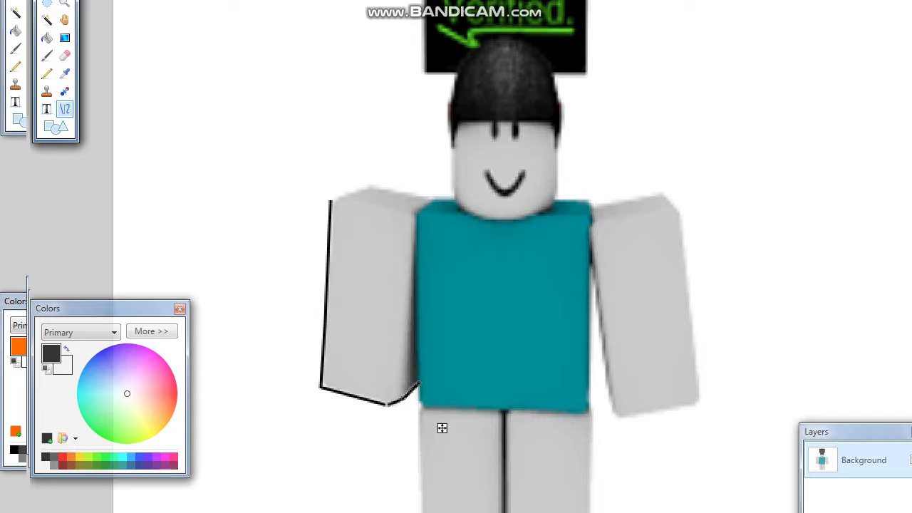
- Outline the inner, bottom, outer and top edges of the arm on the image's right side with black lines
drag(591, 244, 612, 415)
drag(702, 402, 608, 418)
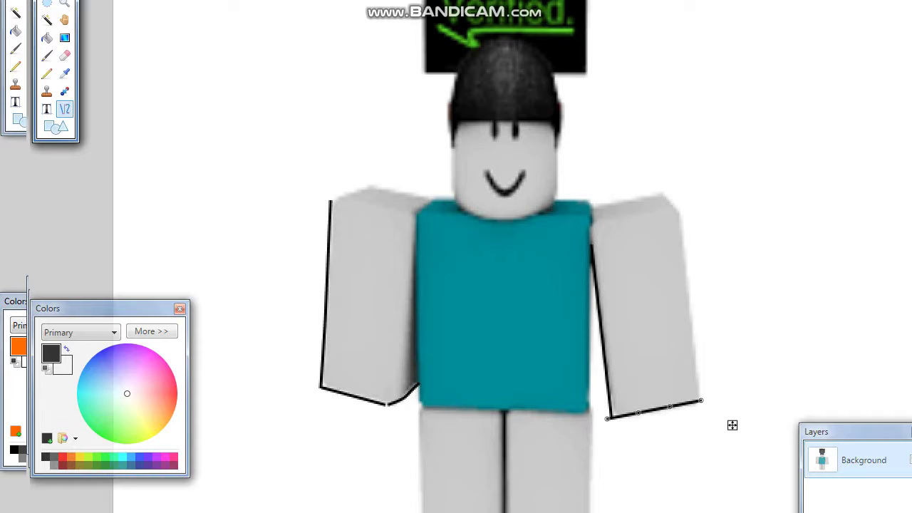
drag(679, 212, 699, 402)
drag(658, 192, 679, 210)
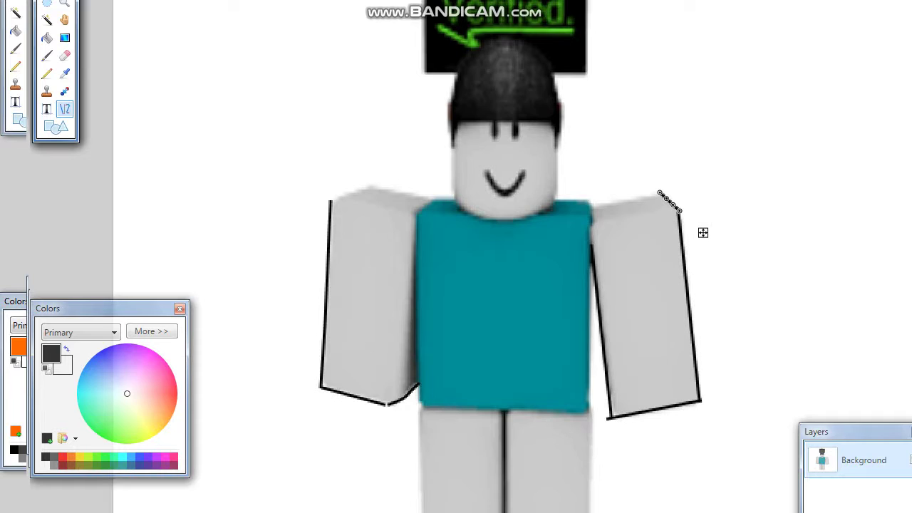
click(703, 233)
drag(595, 203, 660, 192)
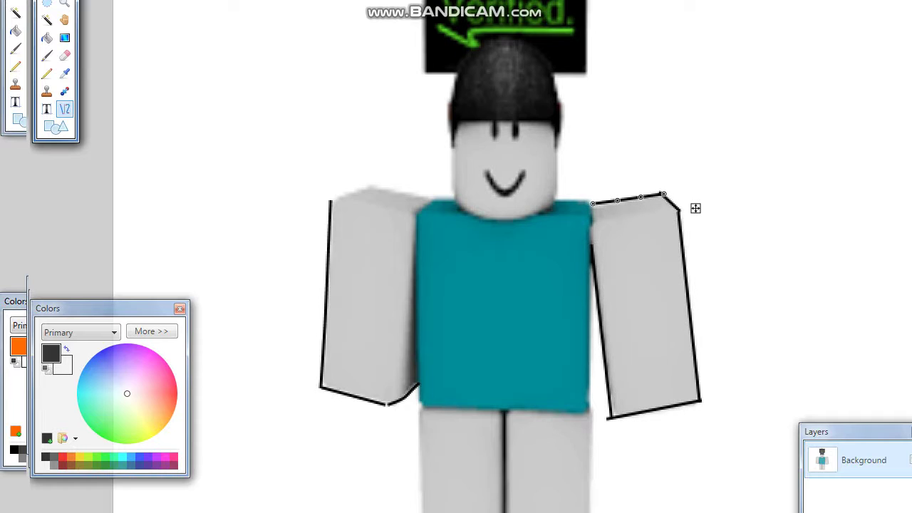
- Outline the top edges of the arm on the image's left side and continue the black line along the shoulder to the neck
drag(333, 202, 372, 185)
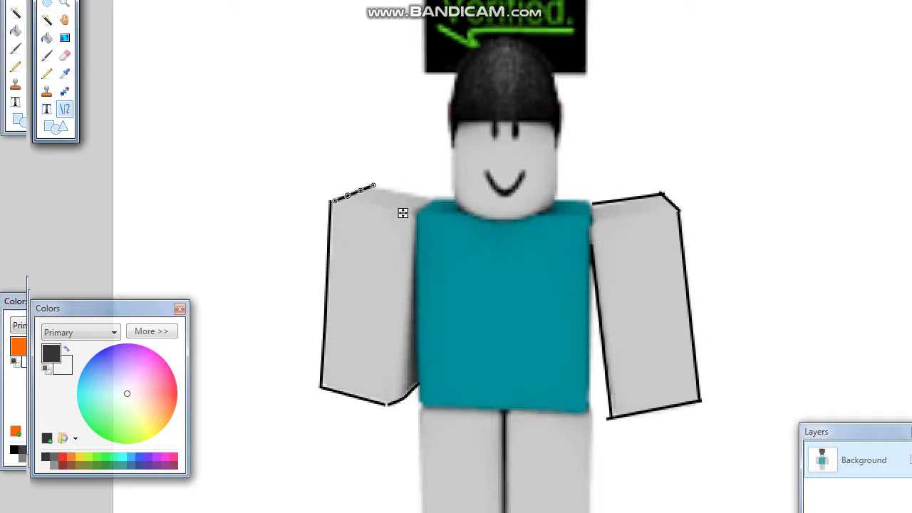
key(Return)
drag(372, 187, 432, 199)
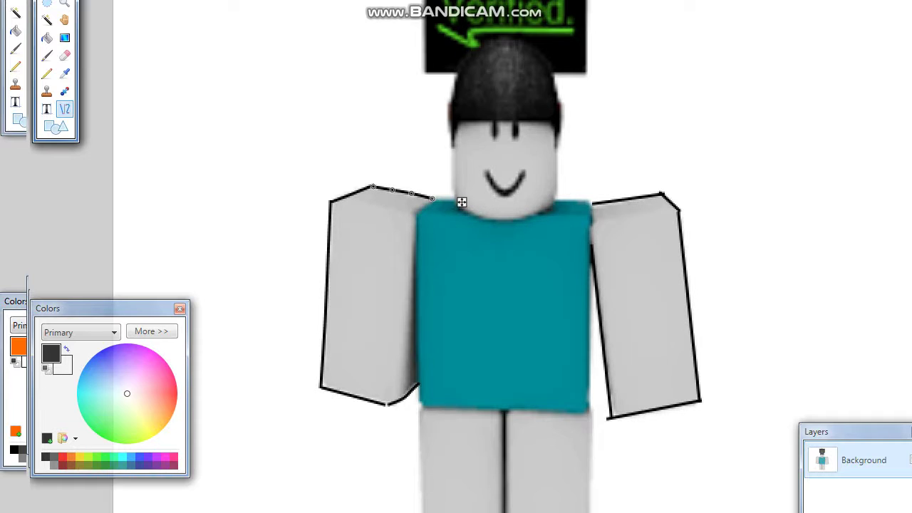
drag(432, 199, 452, 198)
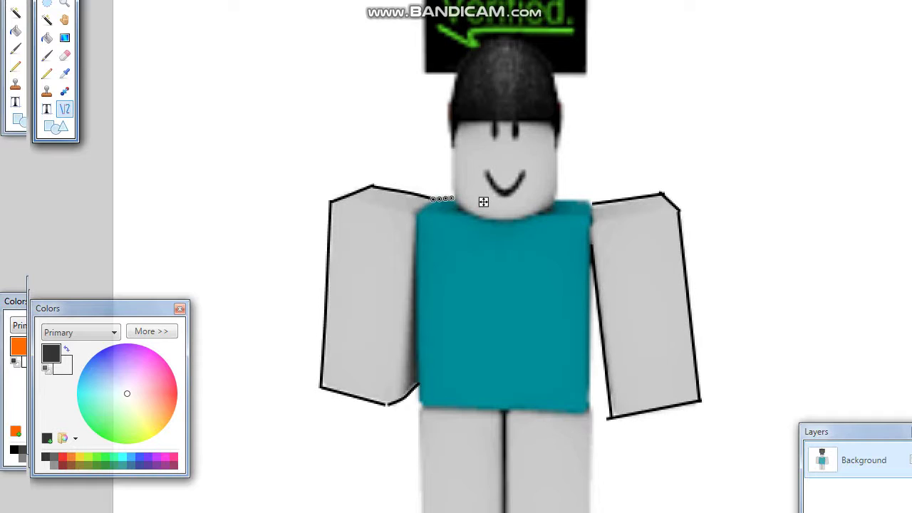
- Outline the shoulder from the neck to the arm on the image's right side, and the head's left edge up along the hair
drag(554, 199, 591, 204)
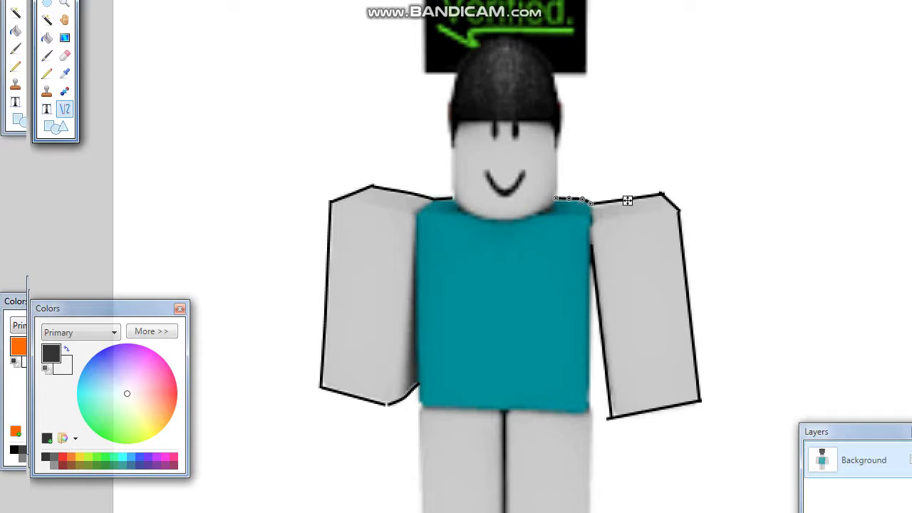
drag(451, 141, 454, 199)
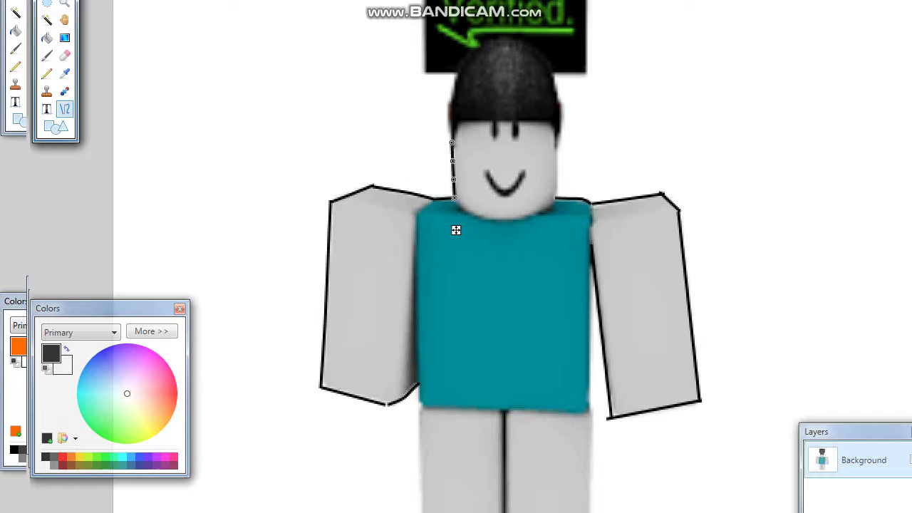
drag(452, 143, 450, 102)
key(Return)
drag(451, 101, 462, 70)
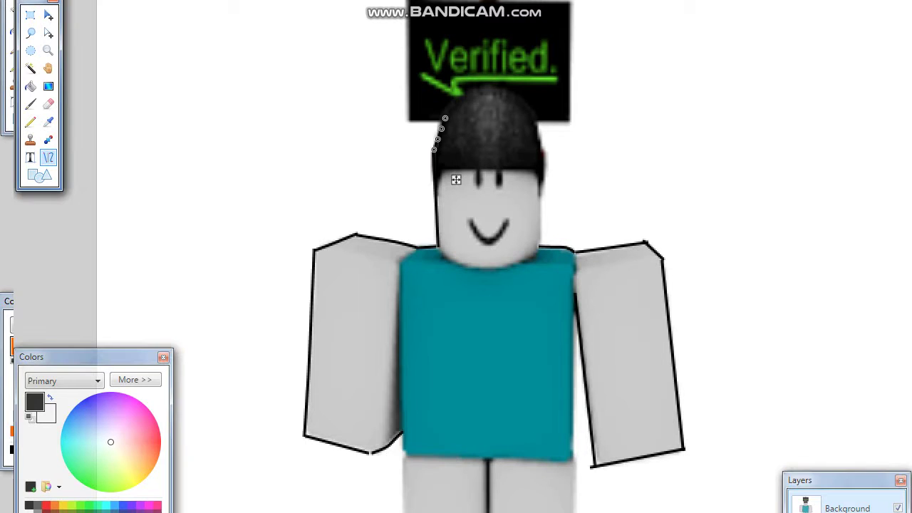
- Outline the Verified sign's left, bottom and right edges and its top edge to the right of the wooden peg with black lines
drag(406, 3, 439, 122)
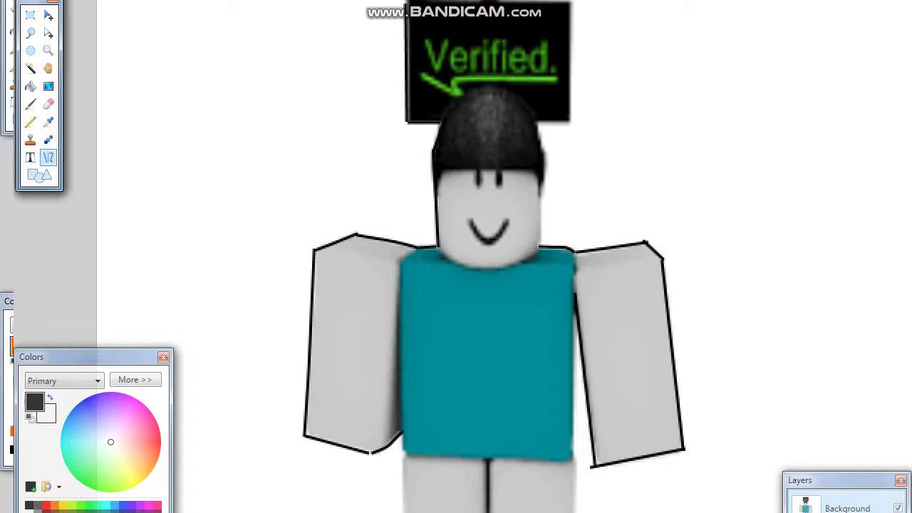
drag(539, 122, 569, 123)
drag(573, 3, 571, 124)
scroll(571, 125, up, 2)
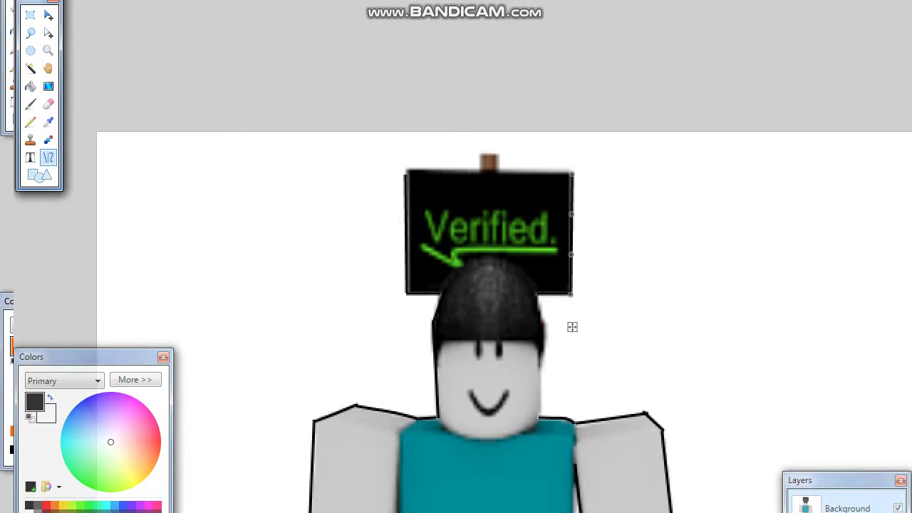
drag(405, 169, 404, 206)
mouse_move(571, 171)
mouse_down()
mouse_move(436, 169)
mouse_move(498, 169)
mouse_up()
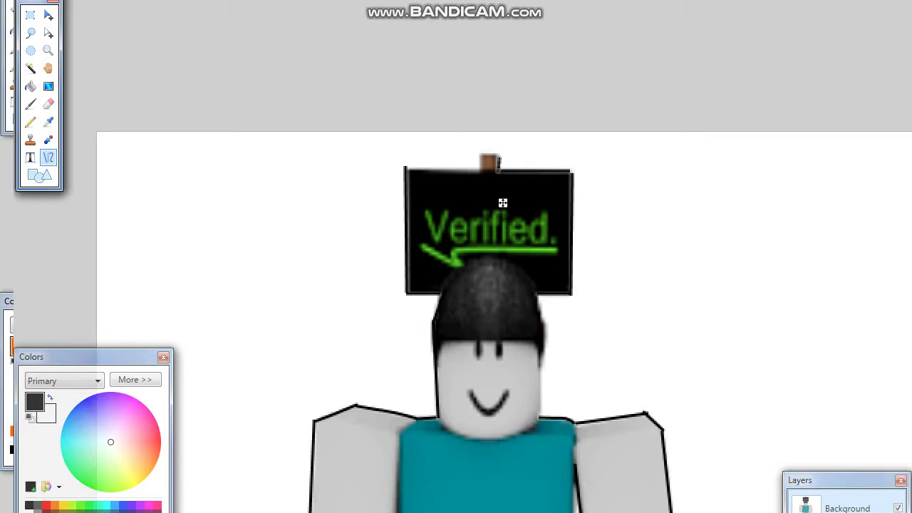
- Outline the right, top and left edges of the brown peg above the sign with black lines
scroll(502, 203, up, 3)
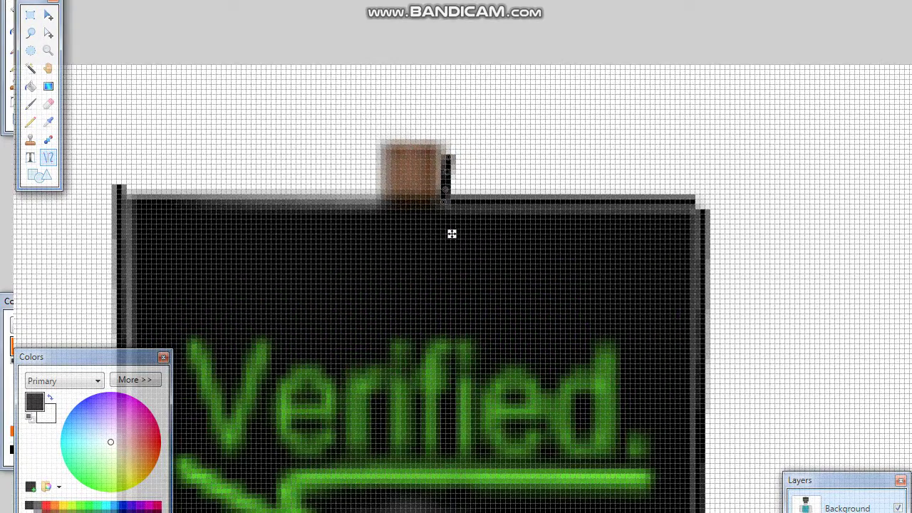
drag(447, 157, 446, 142)
key(Return)
drag(381, 137, 456, 138)
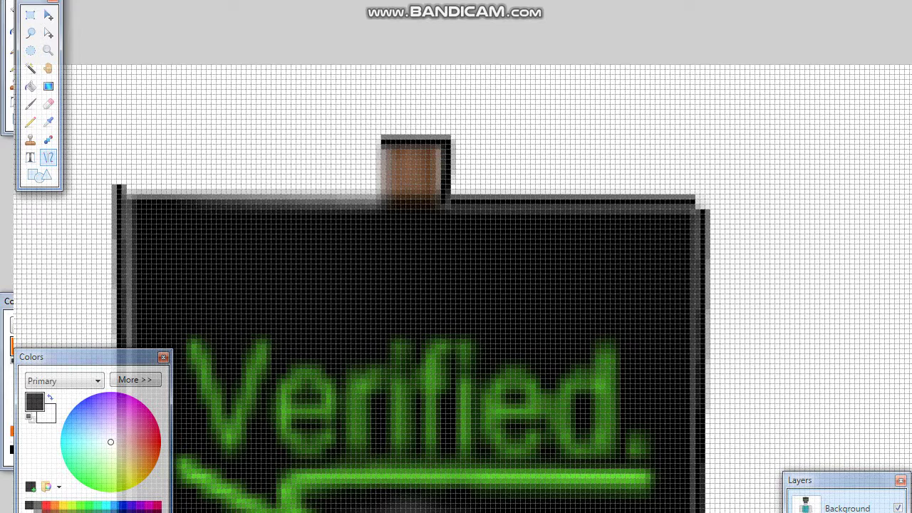
key(Return)
drag(379, 203, 384, 136)
key(Return)
- Draw a black line along the sign's top edge left of the peg and close the gap at its upper-right corner
drag(121, 188, 360, 189)
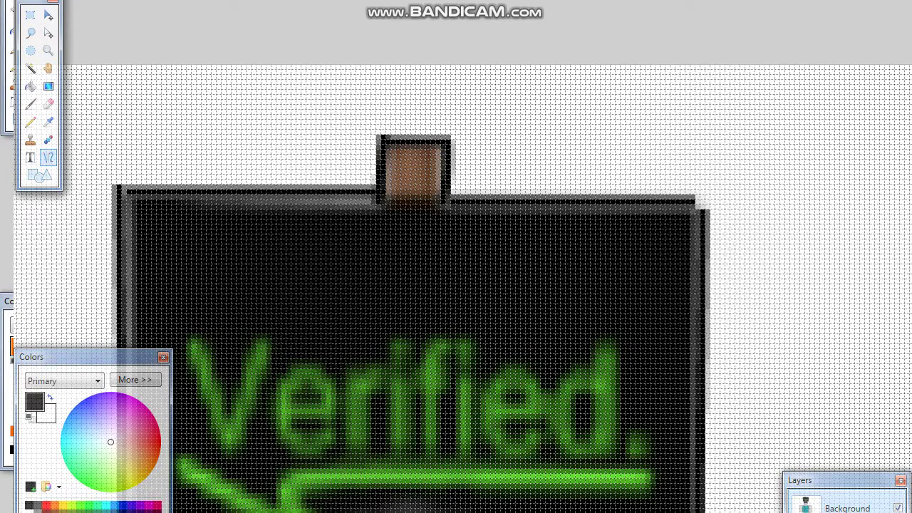
drag(128, 191, 378, 192)
drag(698, 202, 706, 206)
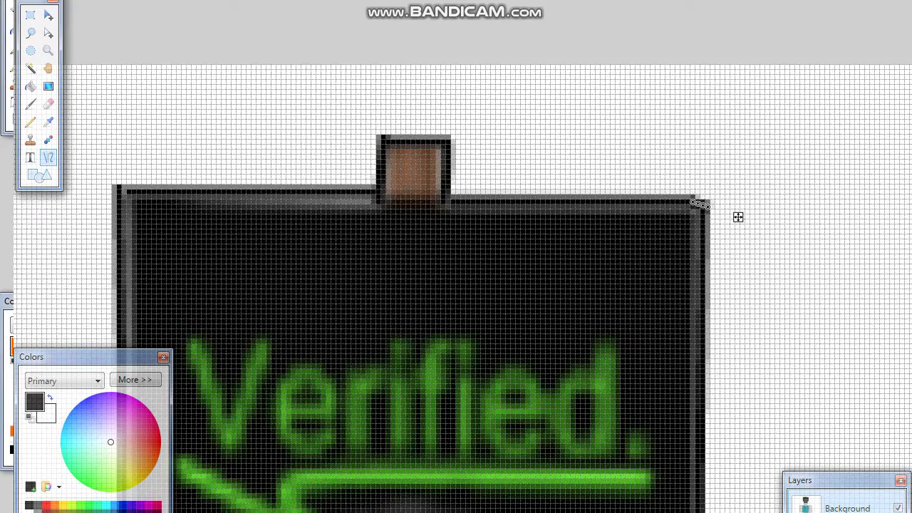
- Outline the right edge of the face and the hair from the shoulder up to the sign with black lines
scroll(737, 216, down, 5)
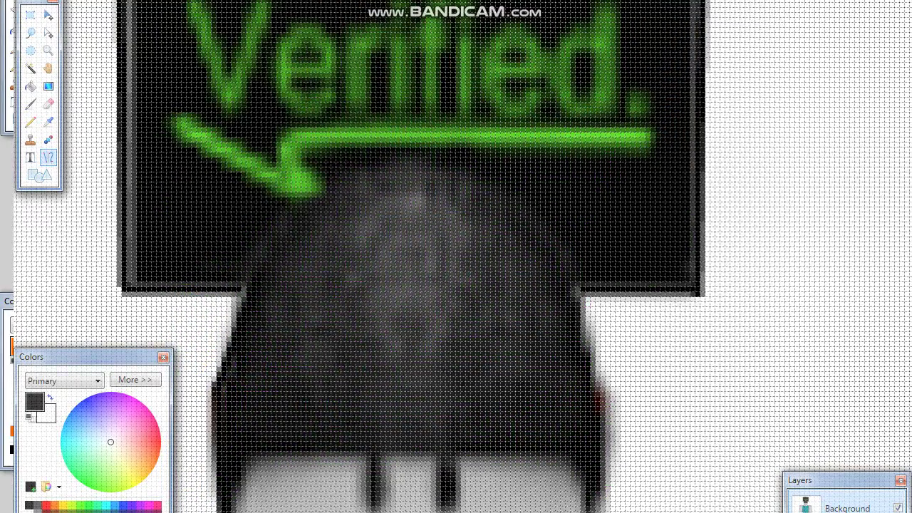
scroll(456, 257, down, 5)
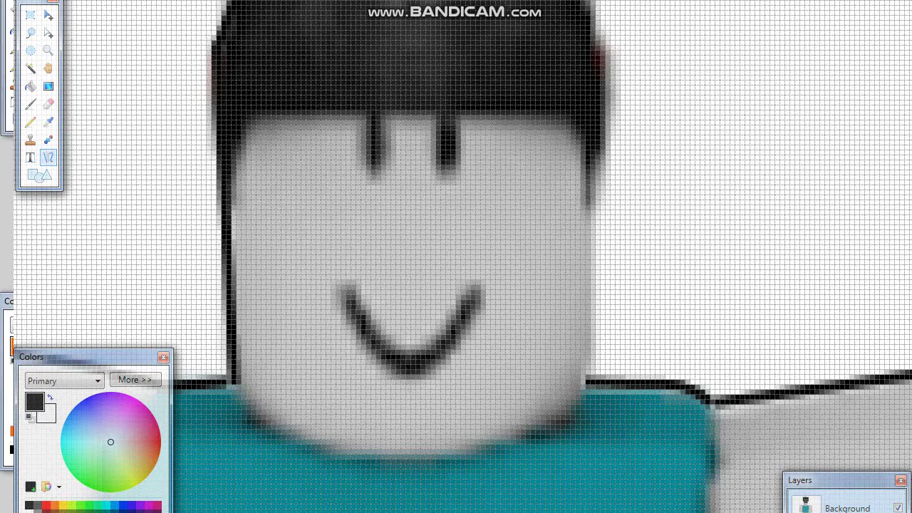
drag(602, 372, 598, 158)
drag(598, 367, 598, 377)
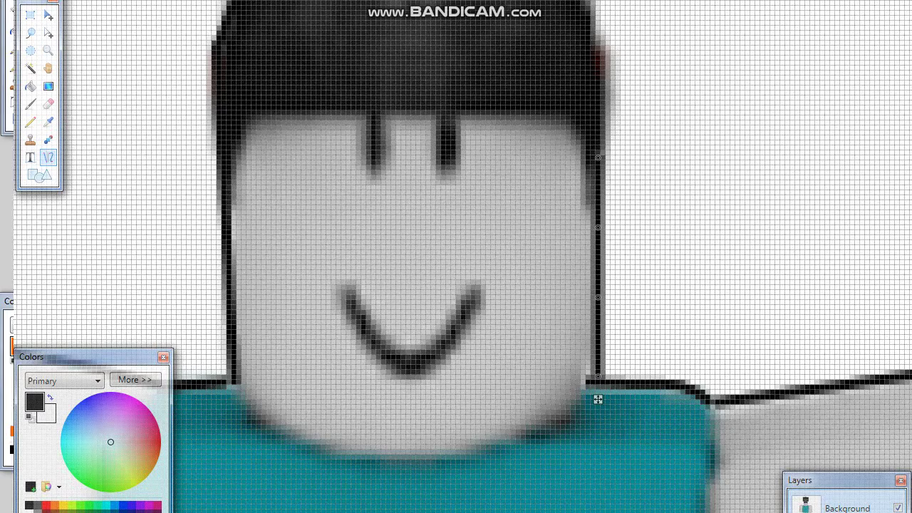
scroll(598, 400, up, 5)
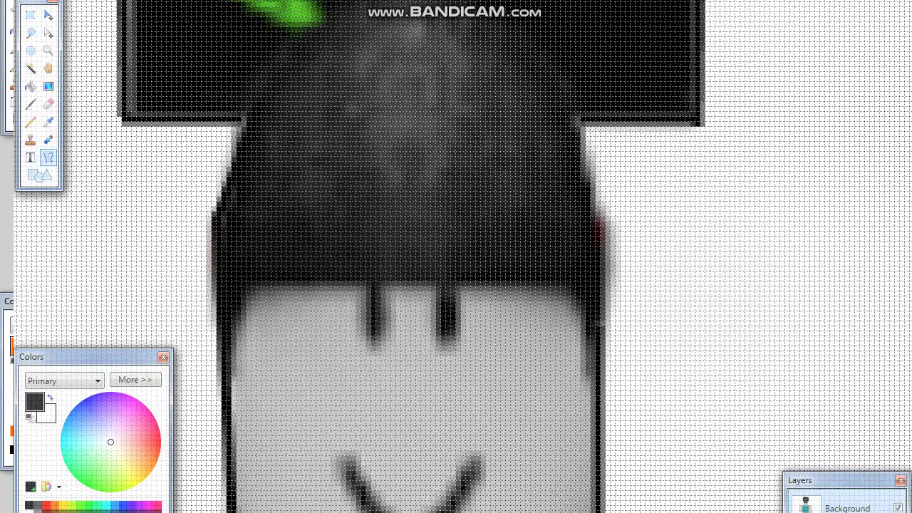
drag(598, 339, 608, 234)
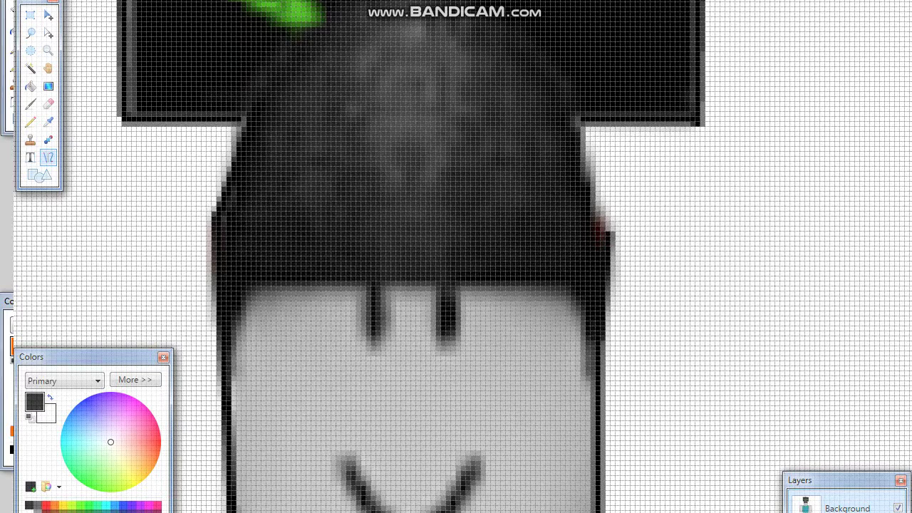
drag(581, 123, 614, 236)
key(ctrl+z)
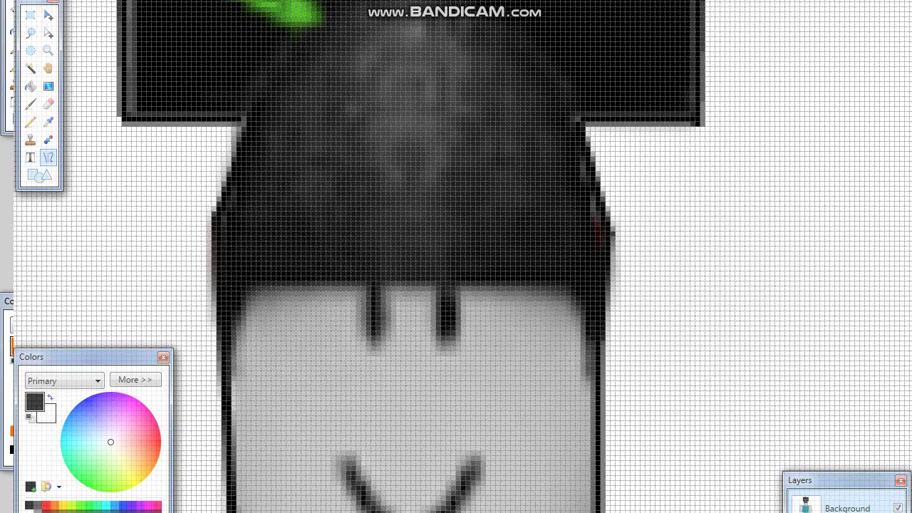
key(ctrl+z)
key(ctrl+z)
key(ctrl+z)
- Close the gap in the left-side arm's bottom outline, and draw the outer edge of the leg below it from the torso down
scroll(456, 257, up, 6)
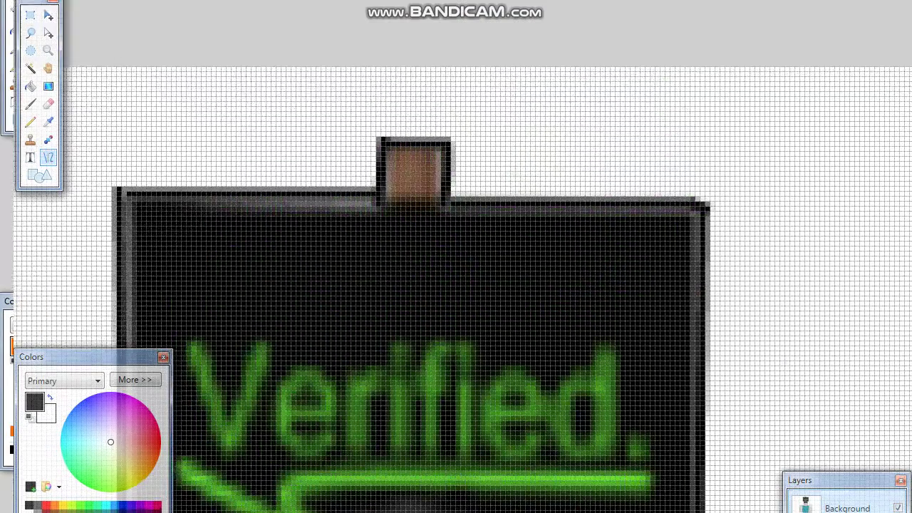
scroll(456, 256, down, 1)
ctrl+scroll(507, 368, down, 4)
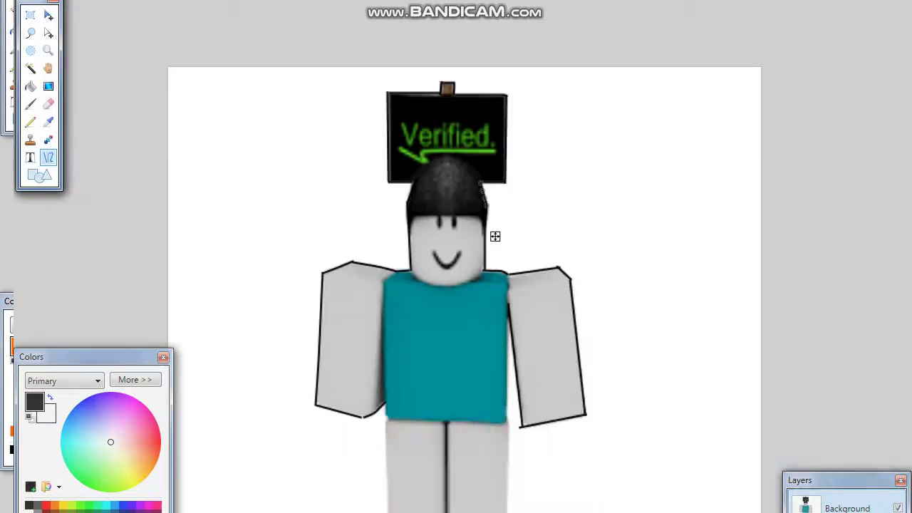
scroll(495, 152, down, 1)
ctrl+scroll(495, 151, up, 4)
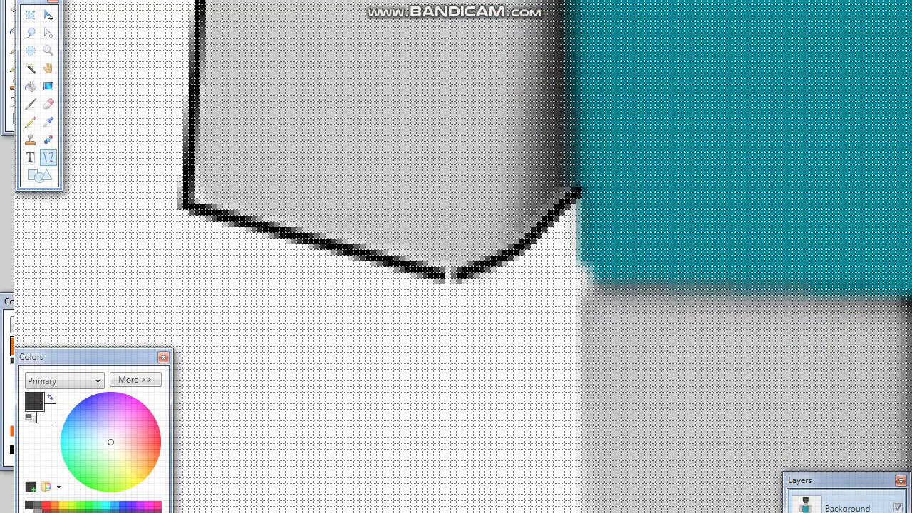
drag(443, 275, 454, 275)
drag(575, 191, 602, 357)
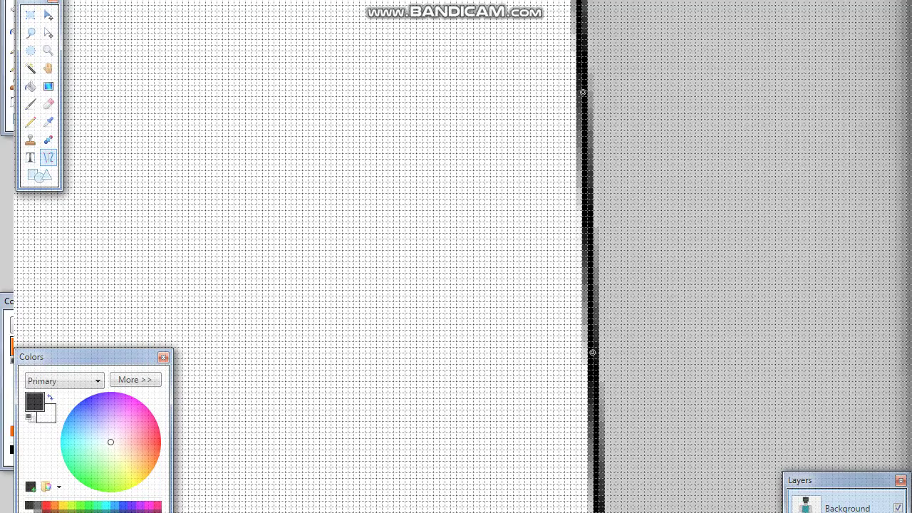
scroll(603, 388, up, 5)
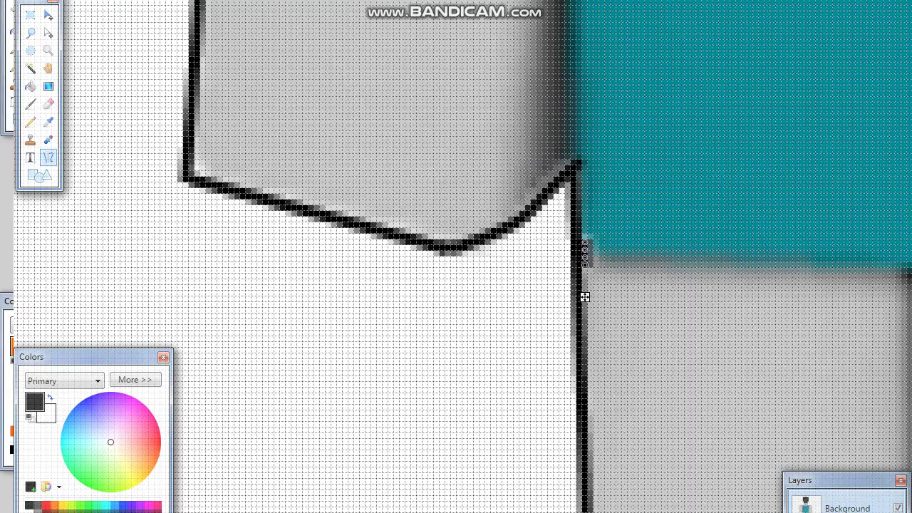
- Outline the bottom edge of the leg on the image's left side, filling in and thickening its corner at the line between the legs
scroll(585, 295, down, 5)
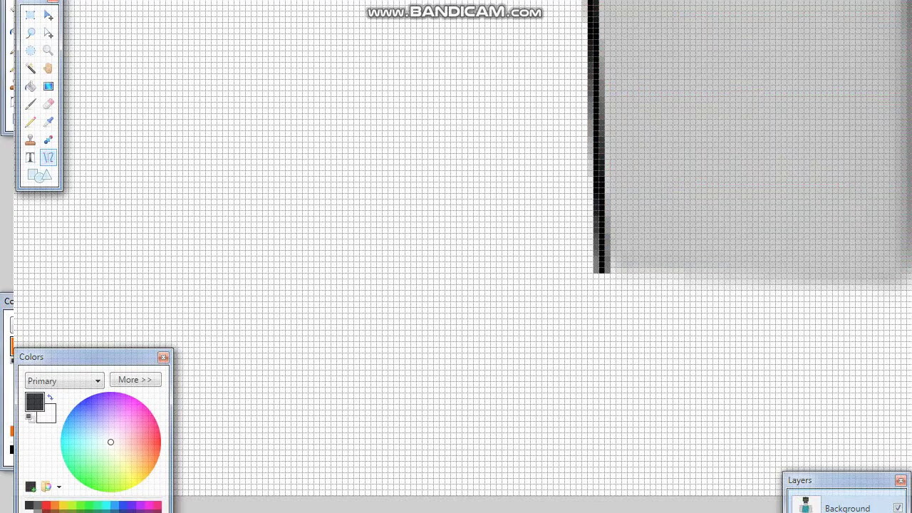
mouse_move(602, 274)
mouse_down()
mouse_move(901, 293)
mouse_move(654, 298)
mouse_move(290, 285)
mouse_move(270, 271)
mouse_move(289, 256)
mouse_move(286, 269)
mouse_up()
mouse_move(305, 214)
mouse_down()
mouse_move(304, 282)
mouse_move(295, 280)
mouse_move(300, 266)
mouse_move(284, 269)
mouse_up()
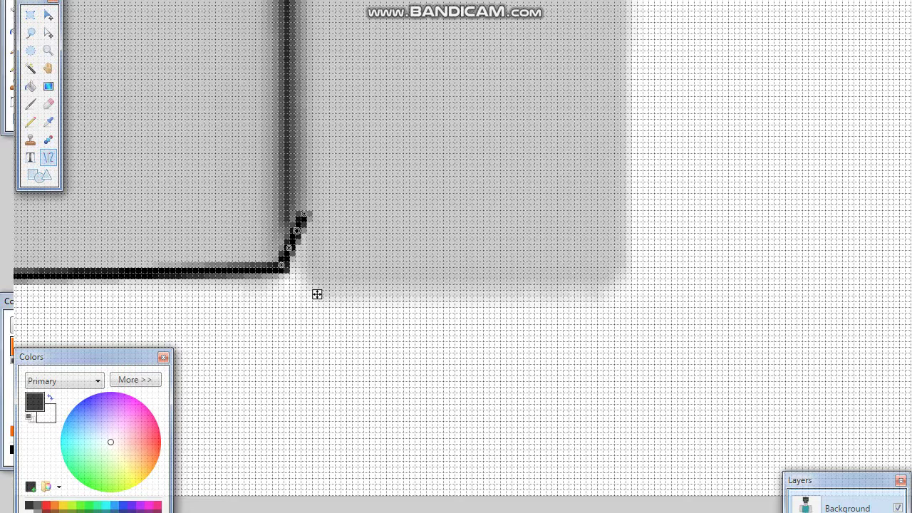
mouse_move(297, 231)
mouse_down()
mouse_move(304, 284)
mouse_move(299, 276)
mouse_up()
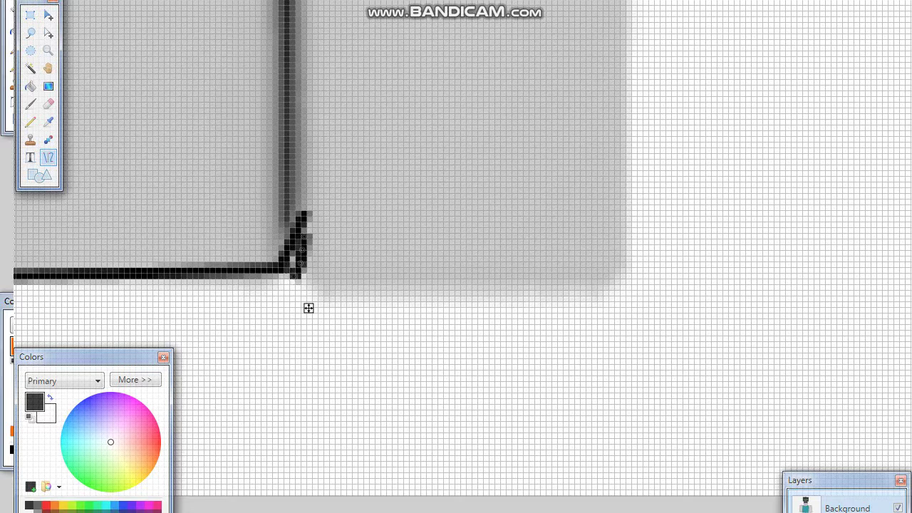
key(Return)
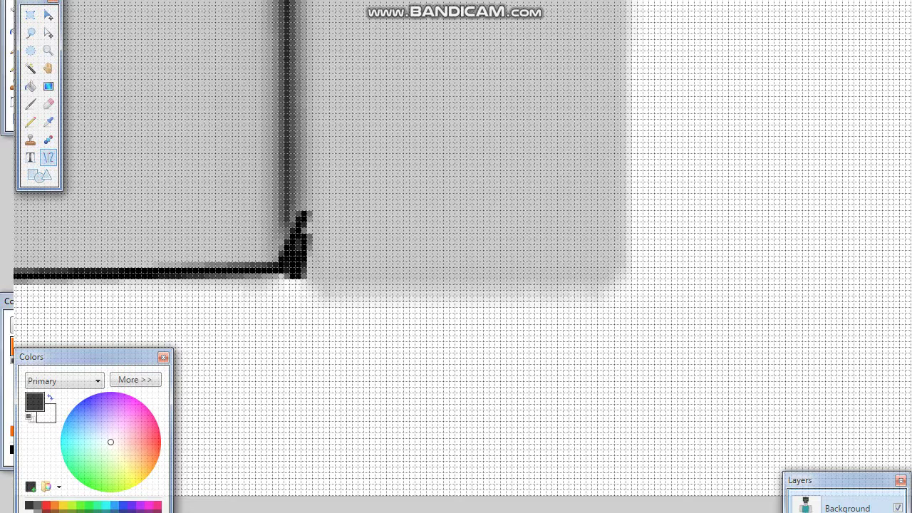
drag(293, 253, 292, 277)
drag(179, 277, 293, 276)
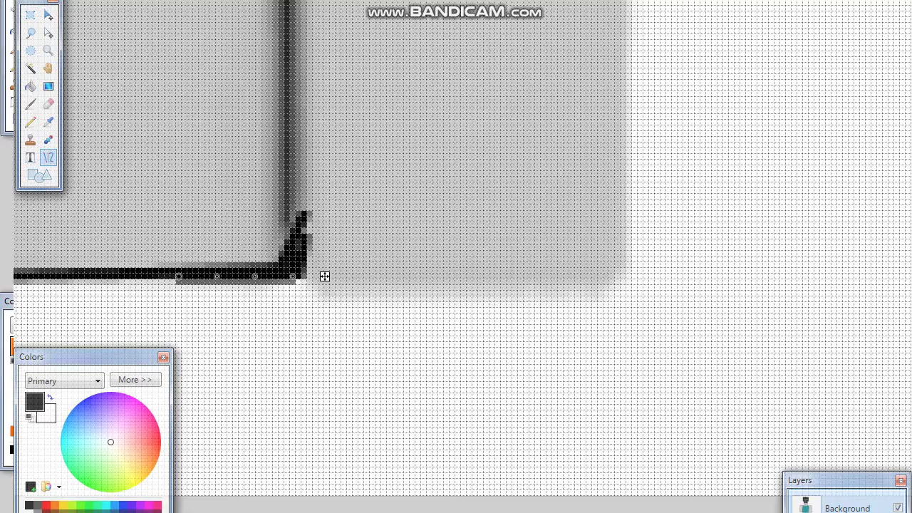
drag(179, 277, 614, 278)
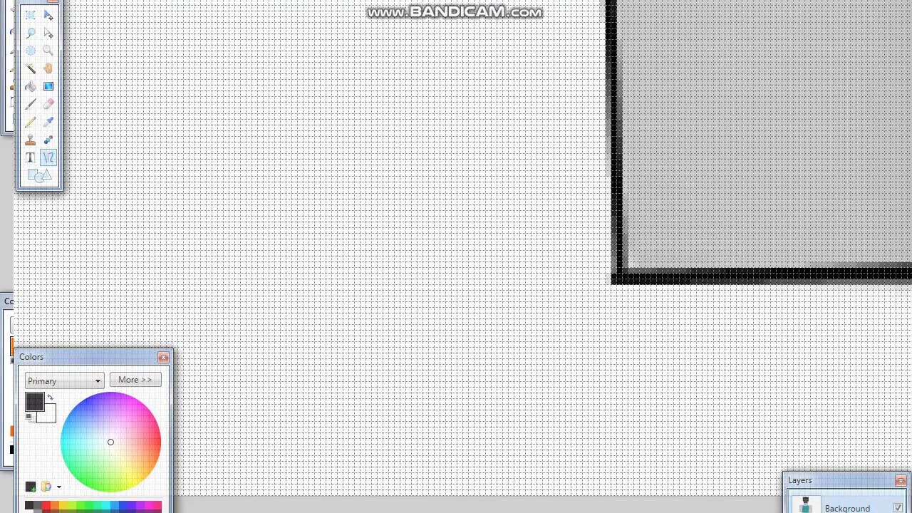
- Outline the bottom and outer edges of the leg on the image's right side with black lines
scroll(470, 250, right, 10)
scroll(471, 250, left, 3)
scroll(471, 249, right, 1)
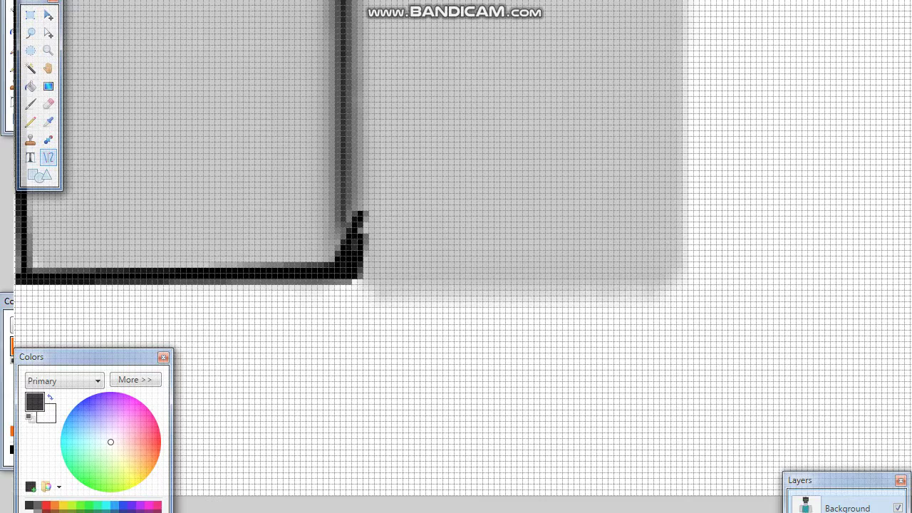
mouse_move(367, 271)
mouse_down()
mouse_move(368, 285)
mouse_move(413, 306)
mouse_move(406, 294)
mouse_move(379, 298)
mouse_move(464, 286)
mouse_move(585, 296)
mouse_move(681, 286)
mouse_up()
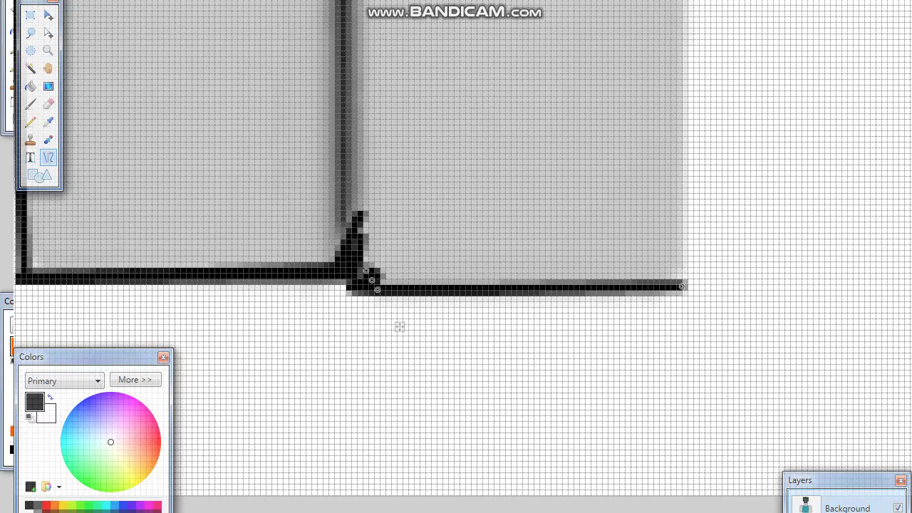
scroll(456, 257, up, 6)
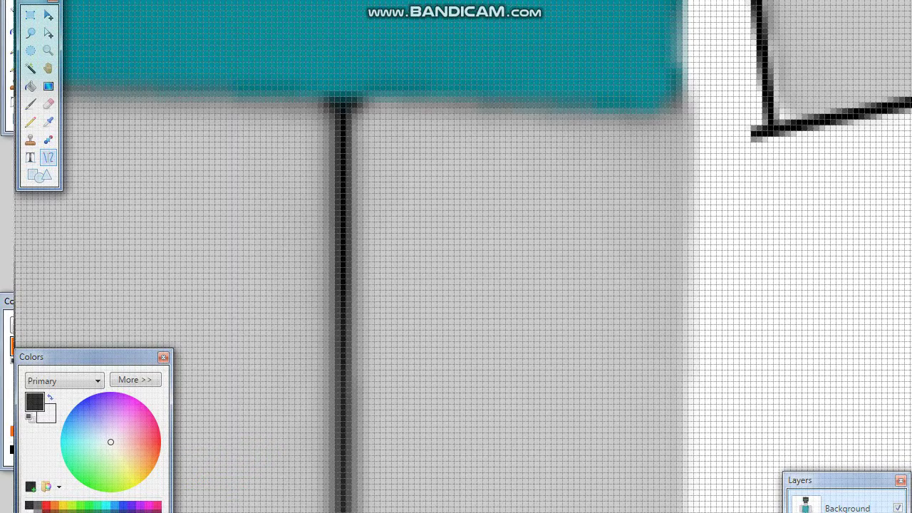
mouse_move(690, 109)
mouse_down()
mouse_move(682, 277)
mouse_move(699, 381)
mouse_move(682, 512)
mouse_move(690, 371)
mouse_up()
scroll(682, 512, down, 5)
scroll(682, 428, down, 1)
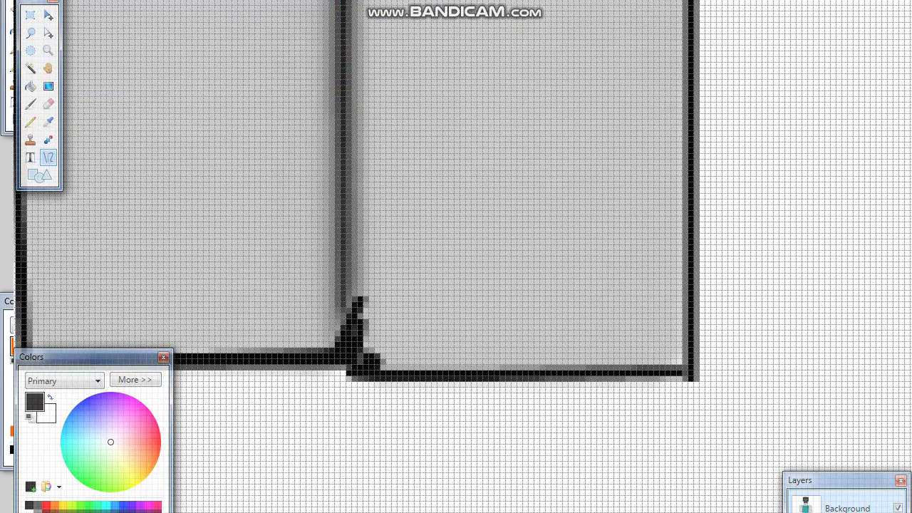
- Draw black lines along the torso's bottom edge above both legs
scroll(691, 411, up, 5)
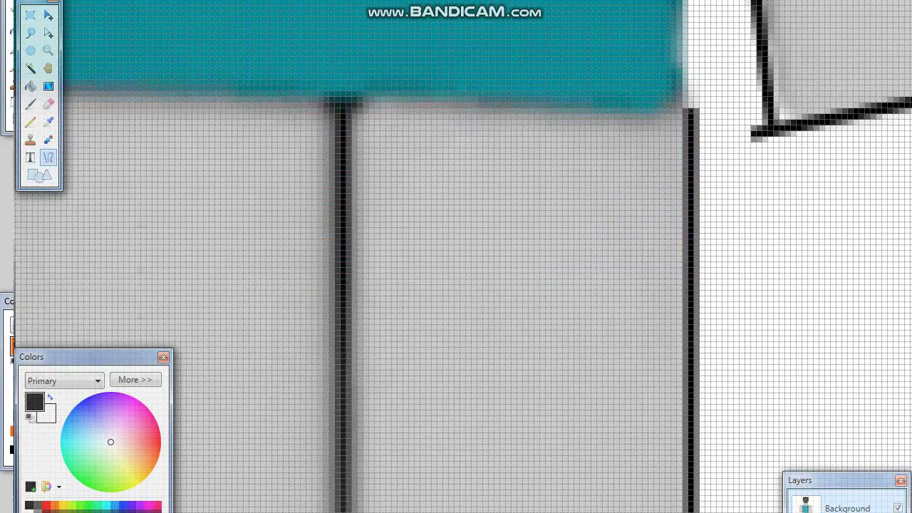
drag(366, 99, 686, 110)
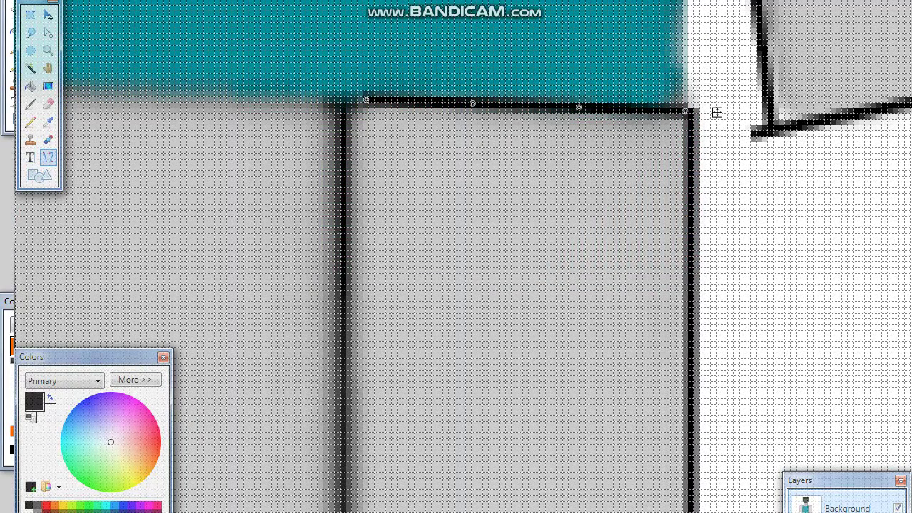
scroll(718, 112, left, 6)
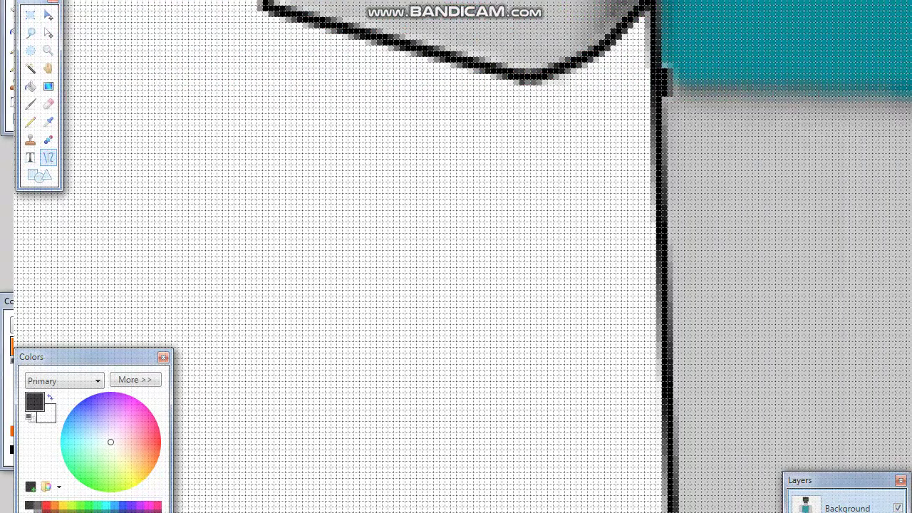
scroll(718, 112, right, 2)
mouse_move(437, 88)
mouse_down()
mouse_move(697, 110)
mouse_move(810, 94)
mouse_move(799, 106)
mouse_move(789, 100)
mouse_up()
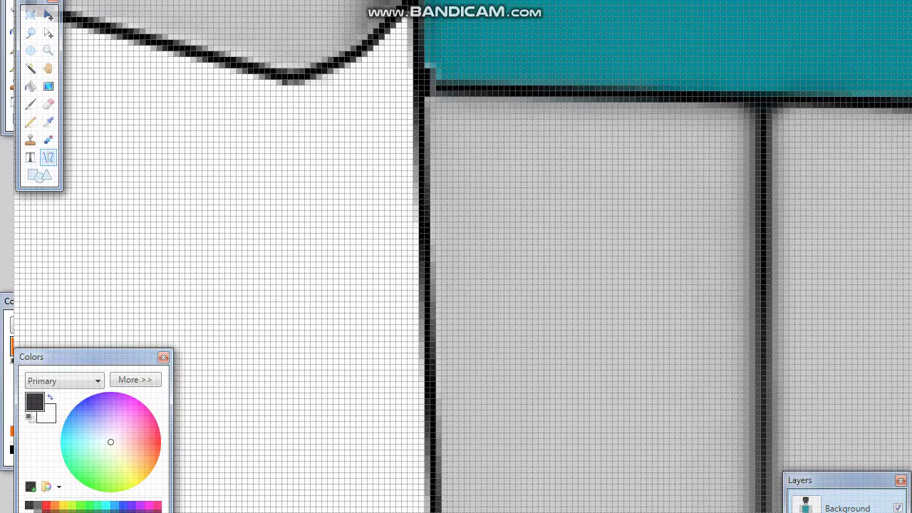
- Draw a black line along the torso's edge beside the arm on the image's left, bending it to the shoulder corner
scroll(812, 100, up, 3)
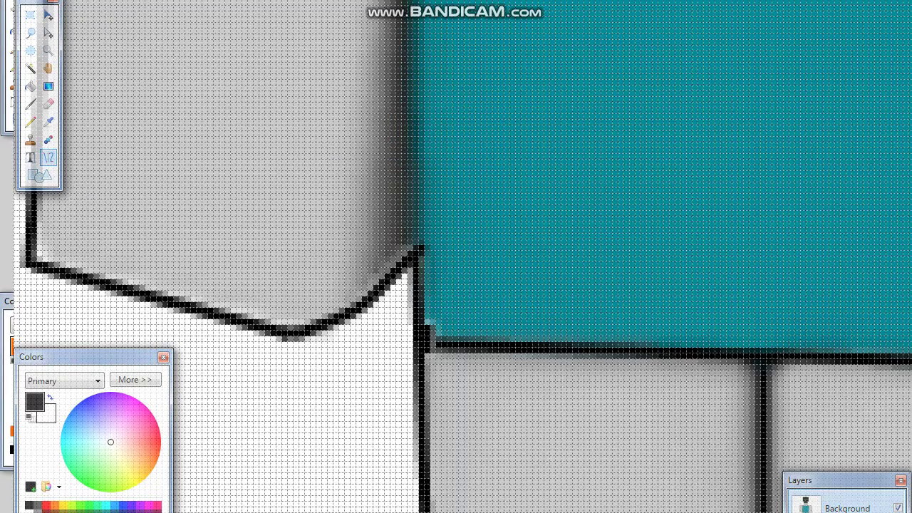
mouse_move(419, 250)
mouse_down()
mouse_move(414, 4)
mouse_move(416, 136)
mouse_move(424, 134)
mouse_move(415, 138)
mouse_move(479, 104)
mouse_up()
scroll(415, 7, up, 7)
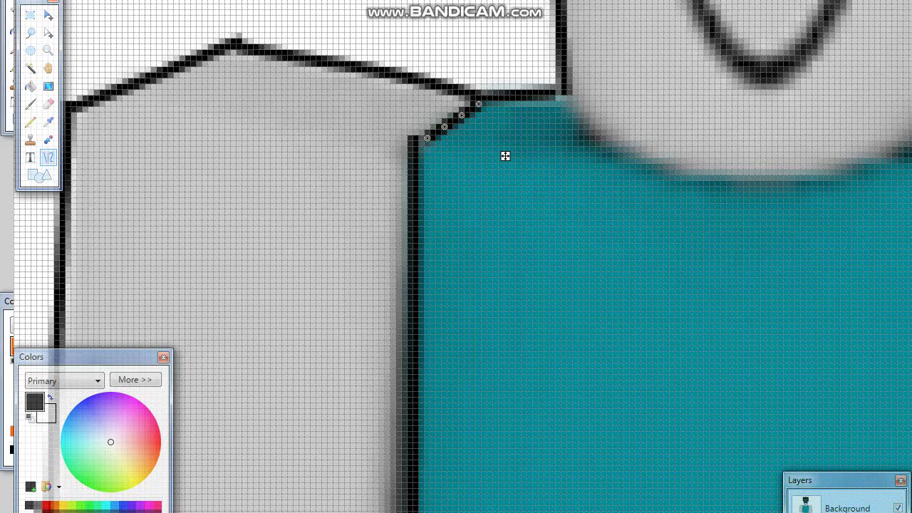
scroll(463, 256, right, 8)
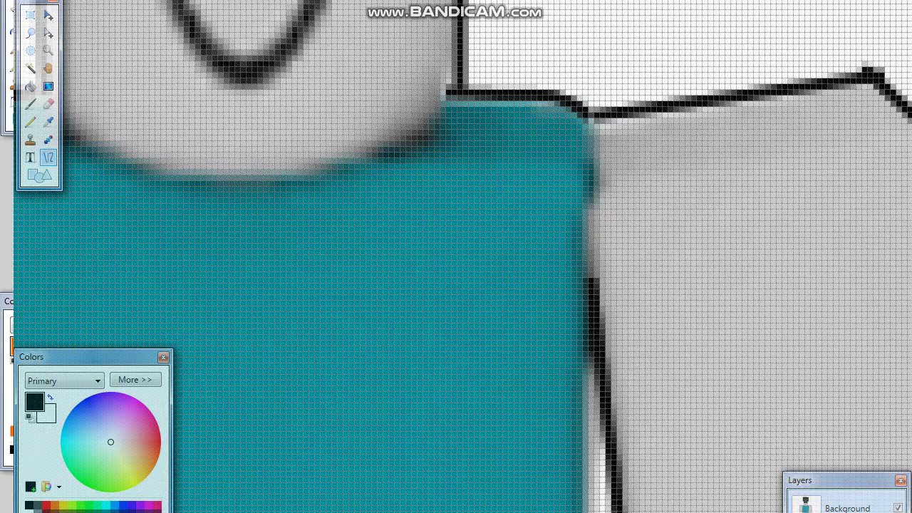
- Draw a black line down the torso's edge on the image's right side, from the shoulder corner to the top of the leg
drag(591, 280, 591, 121)
scroll(592, 256, down, 3)
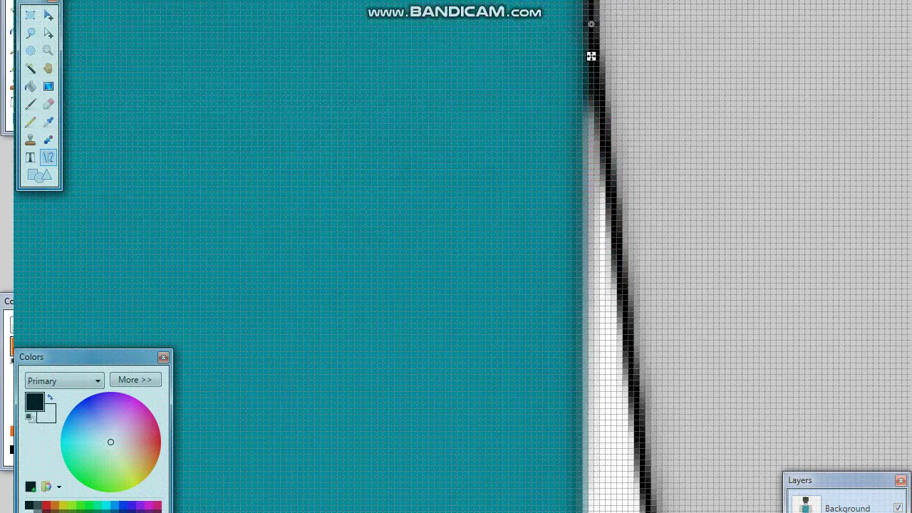
scroll(592, 256, down, 4)
mouse_move(594, 343)
mouse_down()
mouse_move(574, 196)
mouse_move(589, 17)
mouse_move(573, 162)
mouse_move(609, 279)
mouse_move(593, 405)
mouse_move(593, 396)
mouse_up()
scroll(588, 23, up, 7)
scroll(592, 402, up, 3)
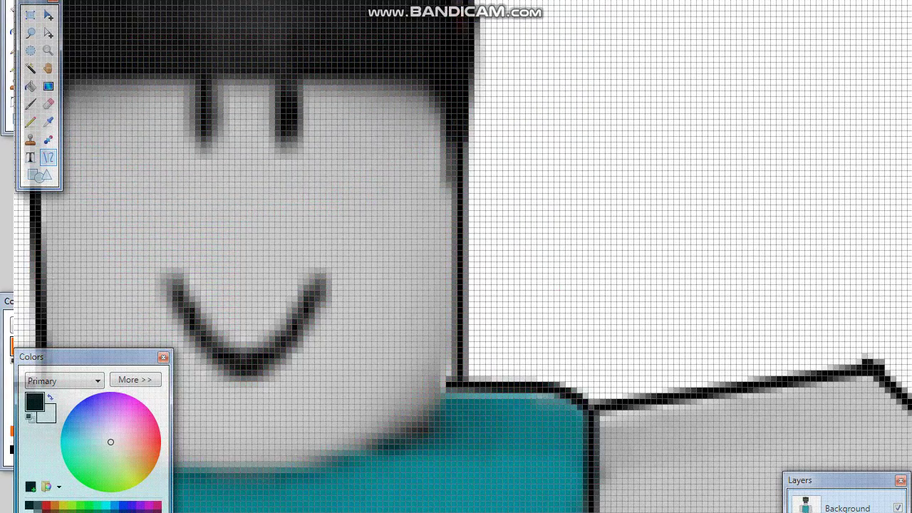
- Fill the white background around the character with orange using the Paint Bucket
scroll(509, 217, down, 10)
scroll(509, 217, down, 5)
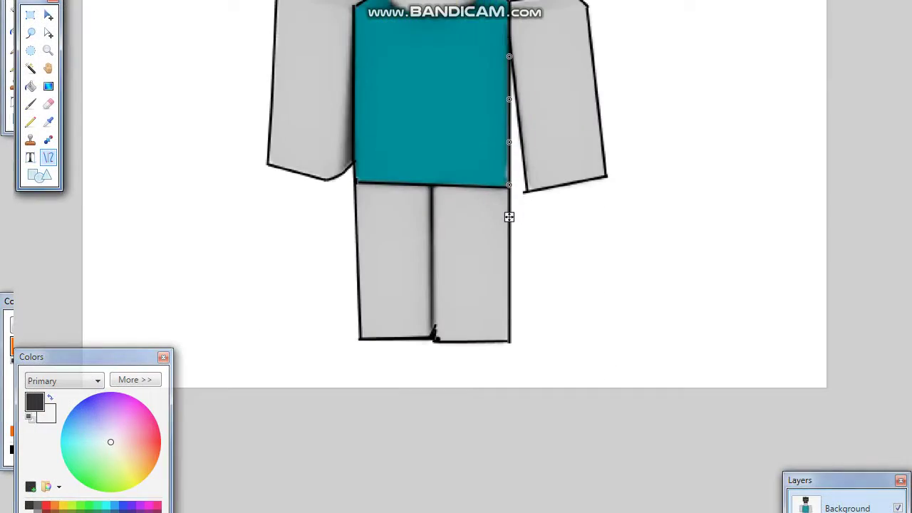
scroll(509, 217, up, 4)
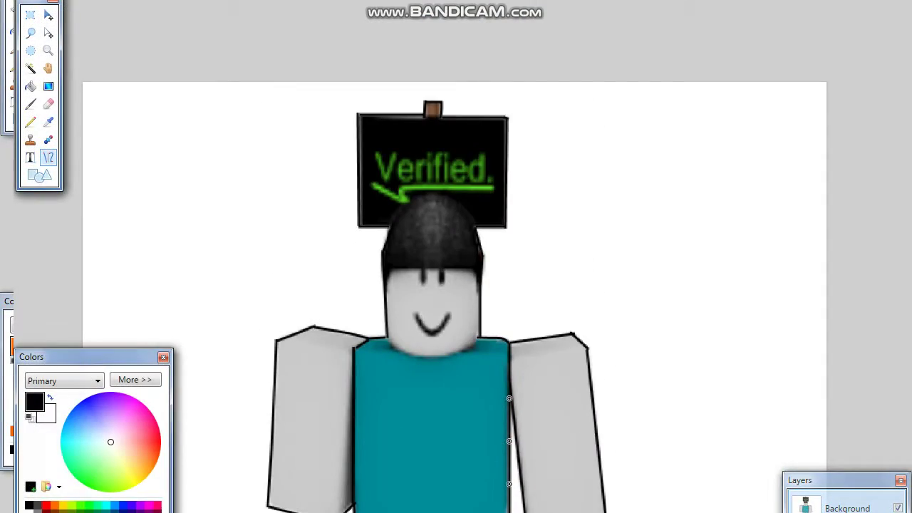
key(f)
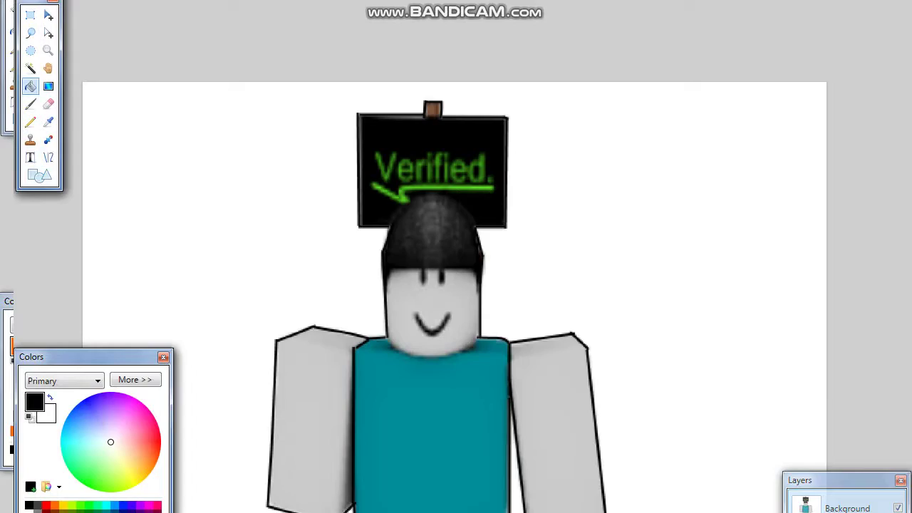
click(55, 505)
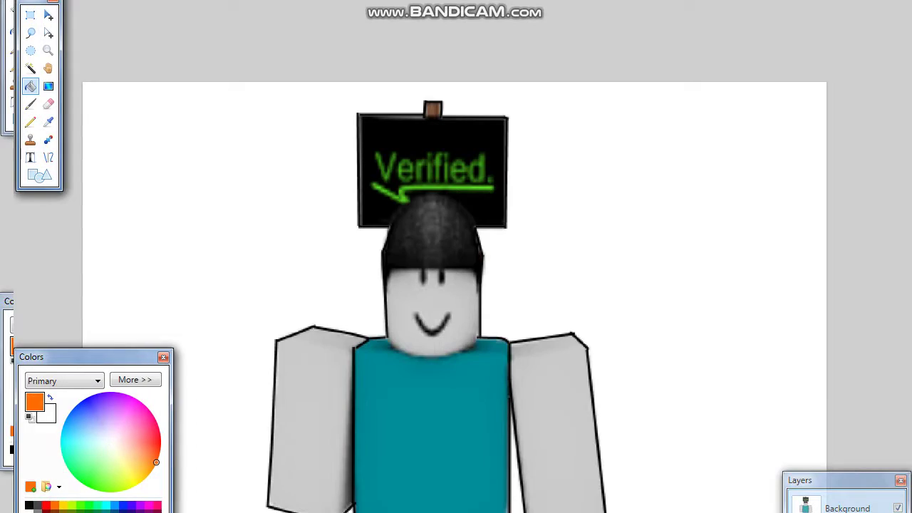
click(186, 456)
- Examine the leg and body outlines against the orange background
scroll(456, 257, down, 4)
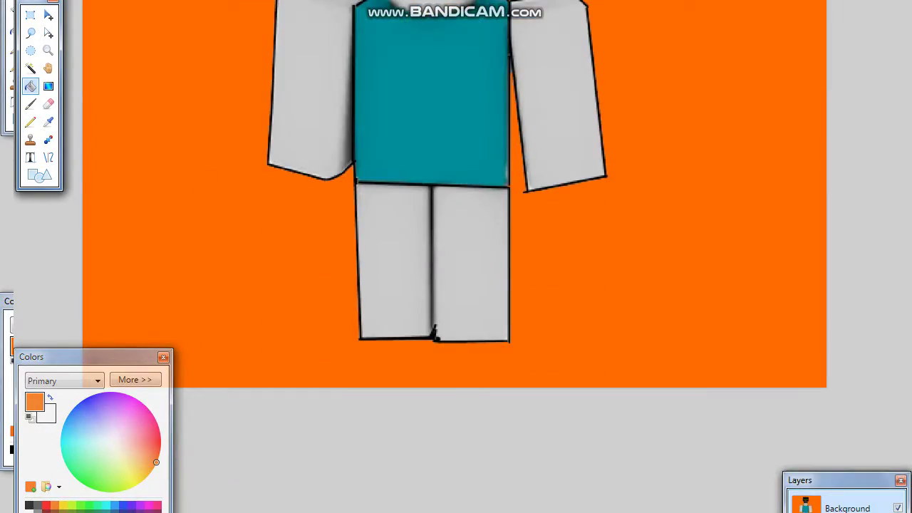
scroll(452, 332, up, 8)
scroll(428, 342, down, 7)
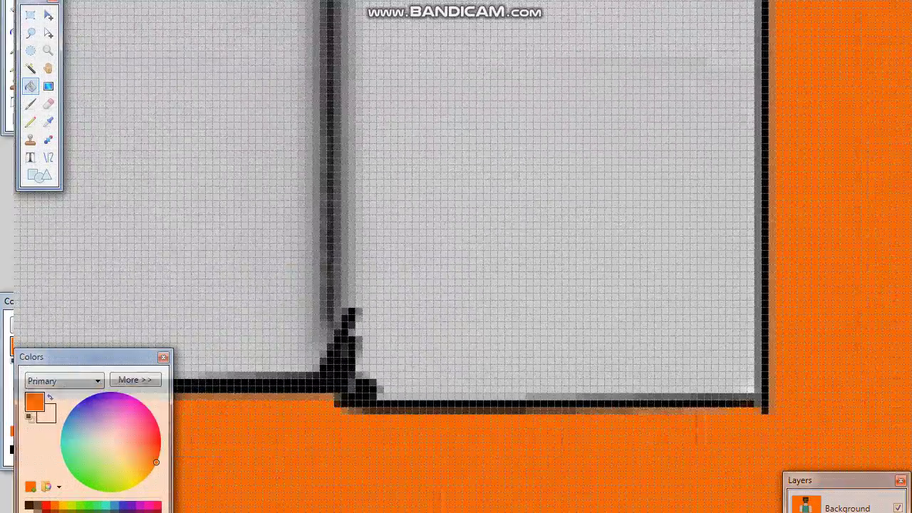
scroll(428, 342, up, 4)
scroll(428, 342, down, 2)
scroll(428, 342, up, 6)
scroll(456, 257, down, 5)
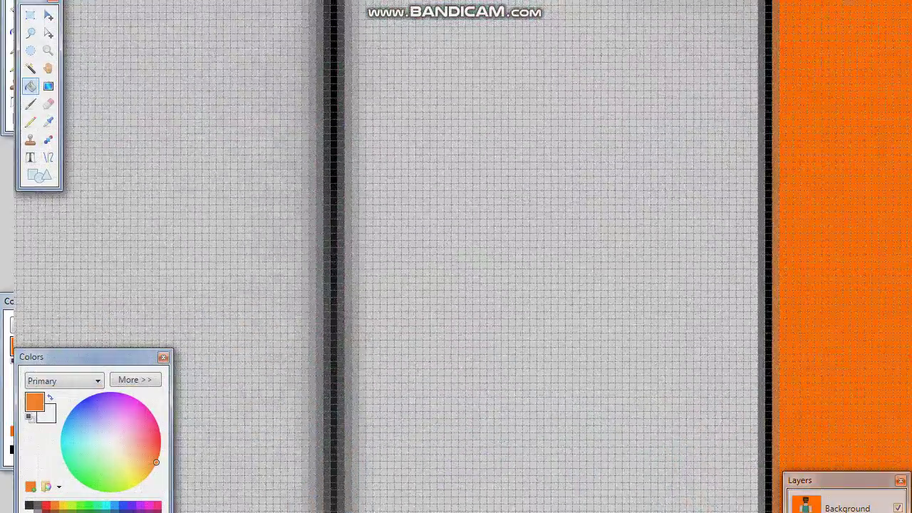
scroll(128, 152, up, 3)
scroll(128, 152, up, 2)
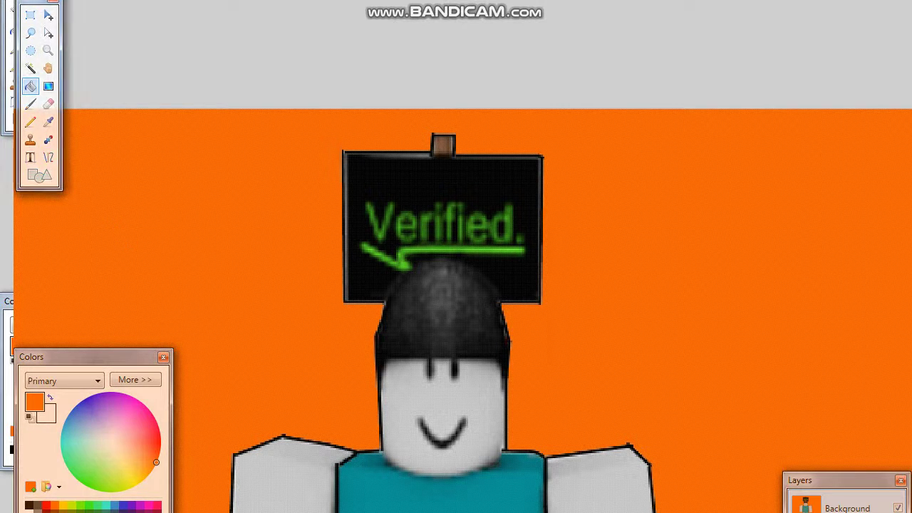
- Fill the character's teal torso with blue
click(123, 505)
click(399, 492)
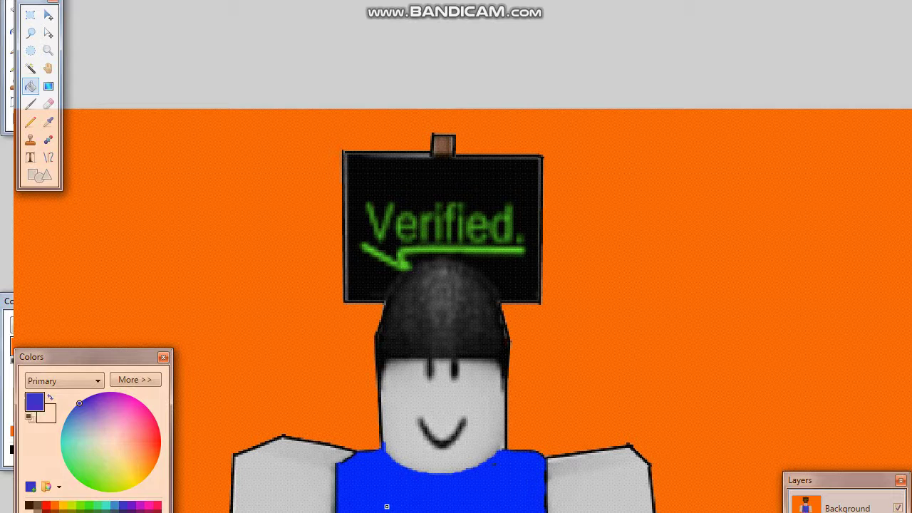
scroll(387, 250, down, 6)
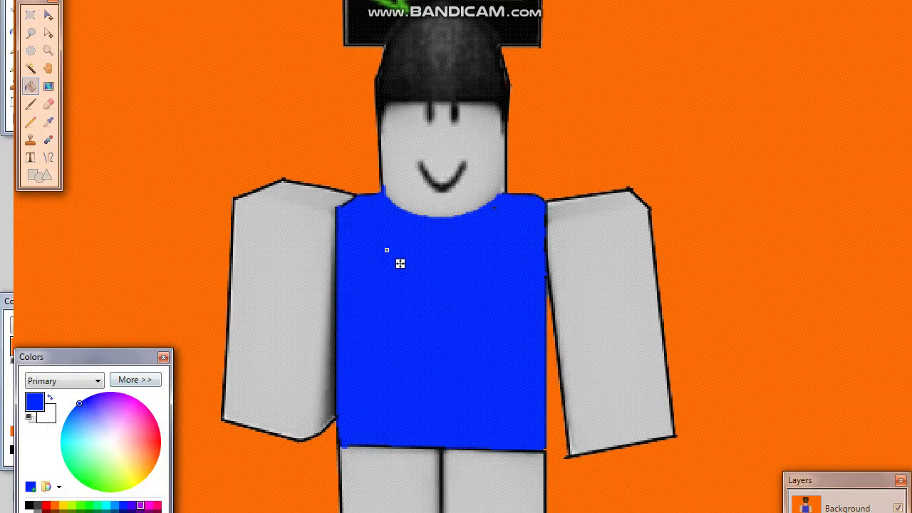
- Try purple, lime, grey, dark violet, green and cyan as the torso's fill colour
click(140, 505)
click(149, 506)
click(132, 506)
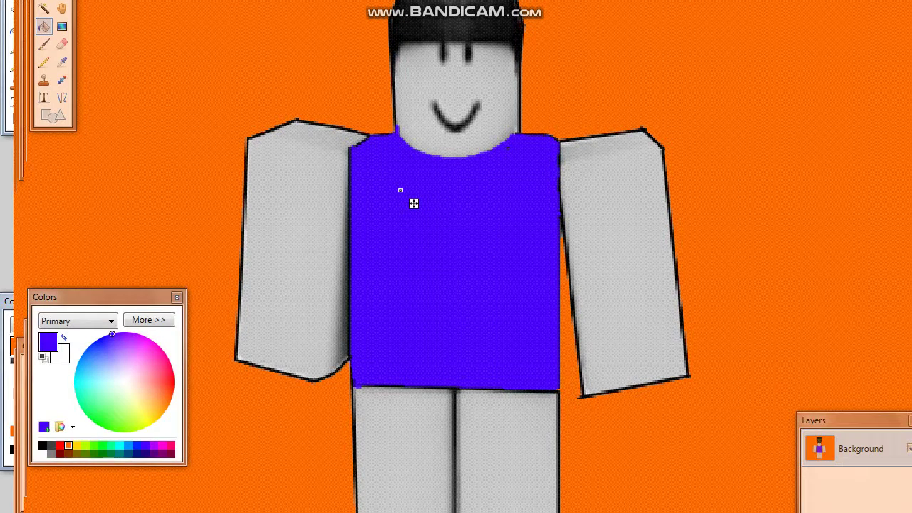
click(69, 445)
click(85, 445)
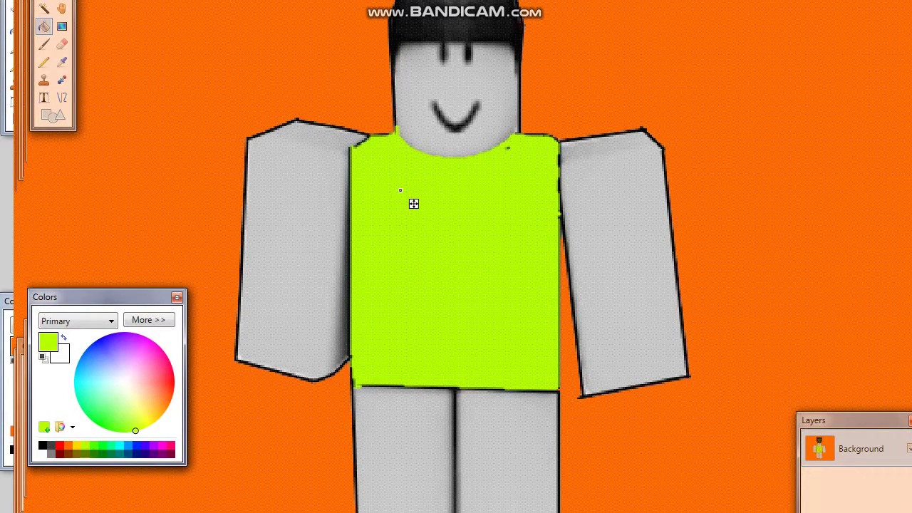
click(102, 446)
click(94, 454)
click(51, 454)
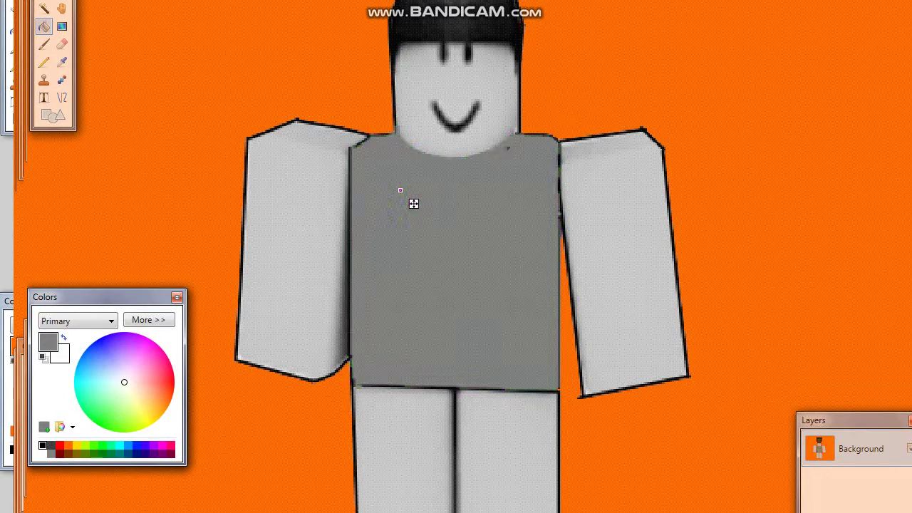
click(43, 446)
click(51, 454)
click(59, 454)
click(94, 446)
click(146, 454)
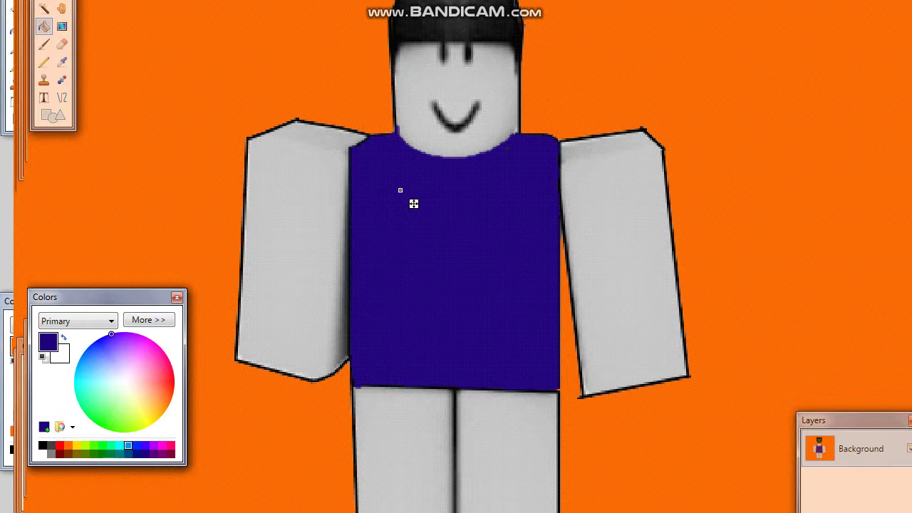
click(129, 446)
click(120, 445)
click(94, 445)
click(103, 445)
click(112, 446)
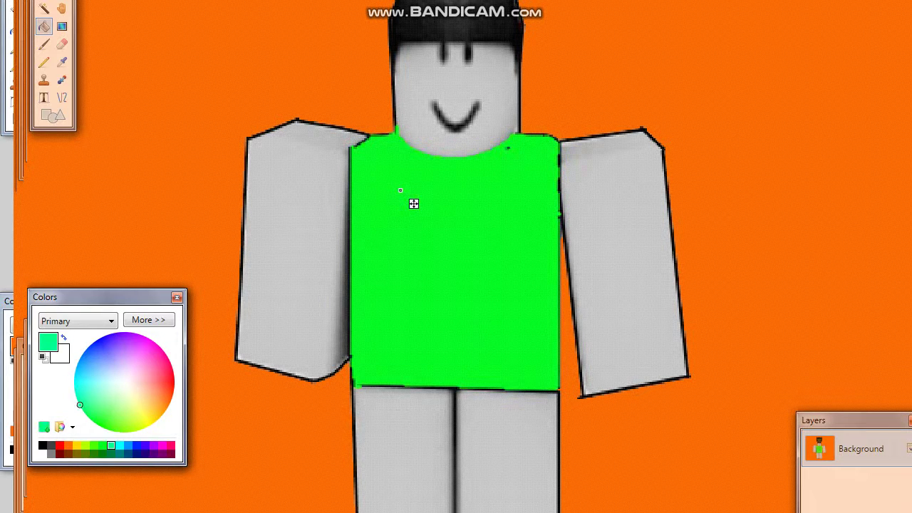
click(120, 446)
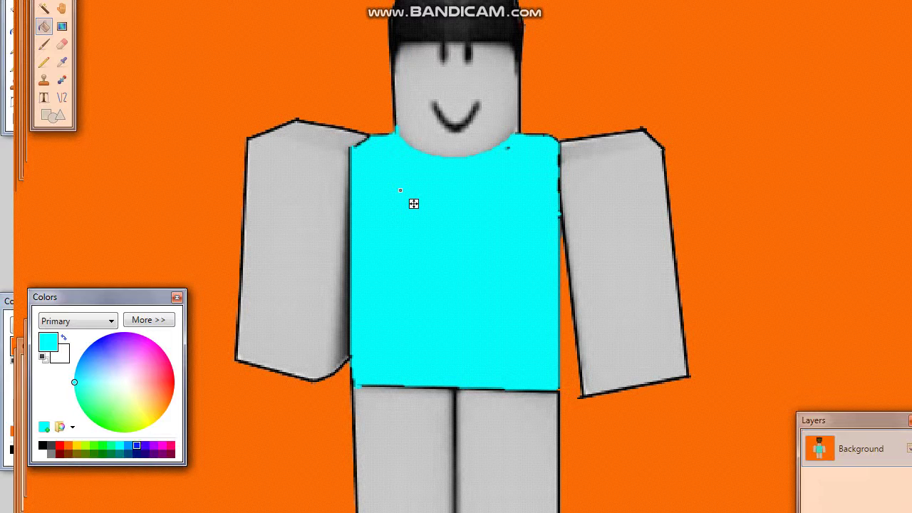
- Set the torso's fill colour to azure blue
click(128, 445)
click(137, 446)
click(128, 445)
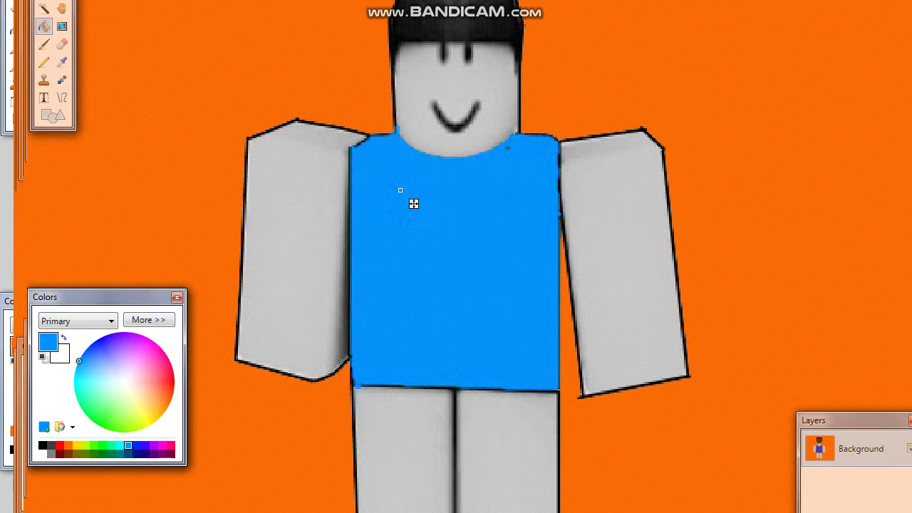
- Try to fill the character's hair with the torso's azure blue and undo the fill
scroll(456, 257, up, 2)
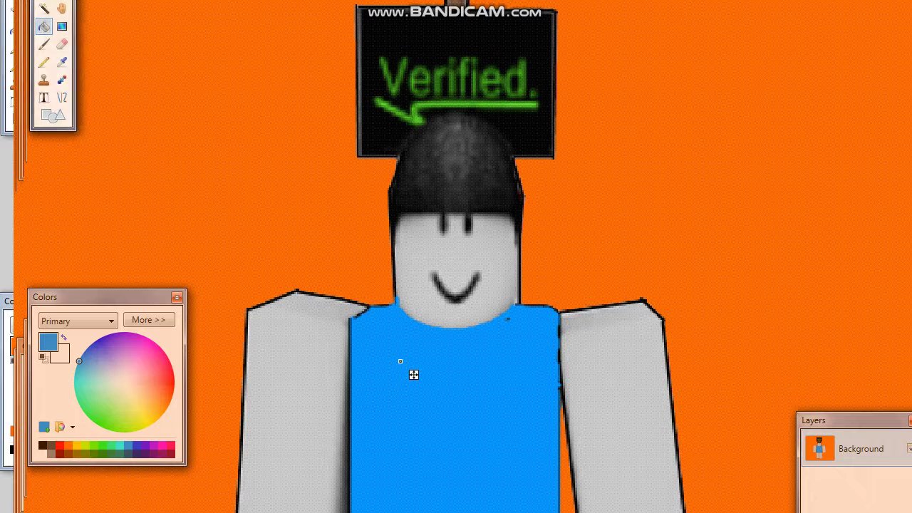
click(458, 192)
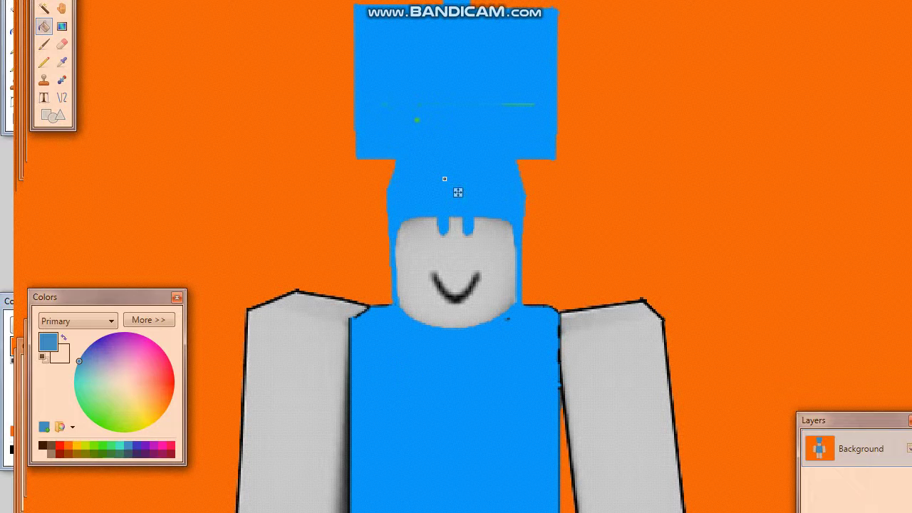
key(ctrl+z)
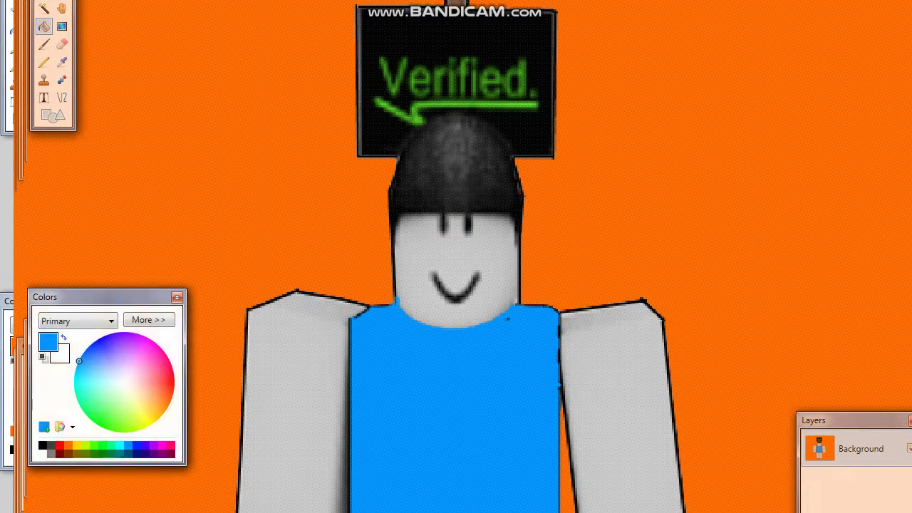
- Outline the top of the hair in black against the sign, curving from one lower sign corner over to the other
scroll(375, 233, up, 6)
click(42, 446)
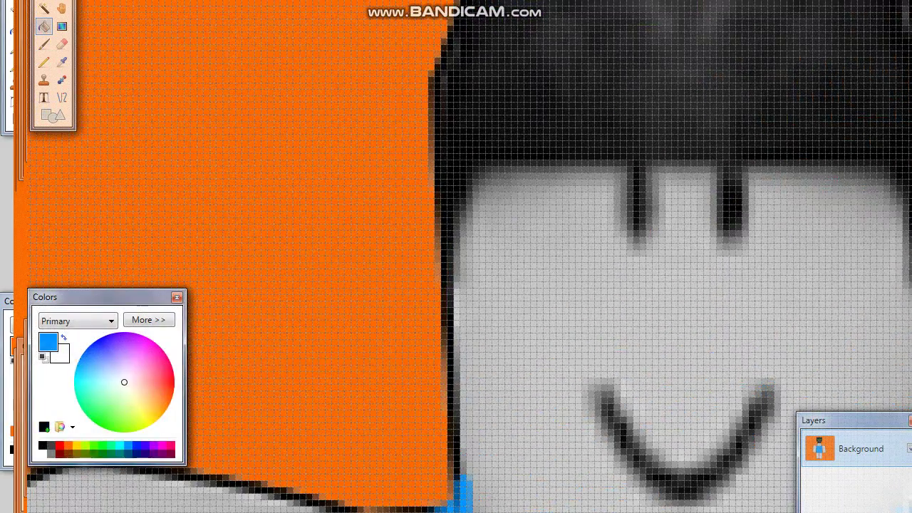
scroll(456, 256, up, 3)
click(62, 98)
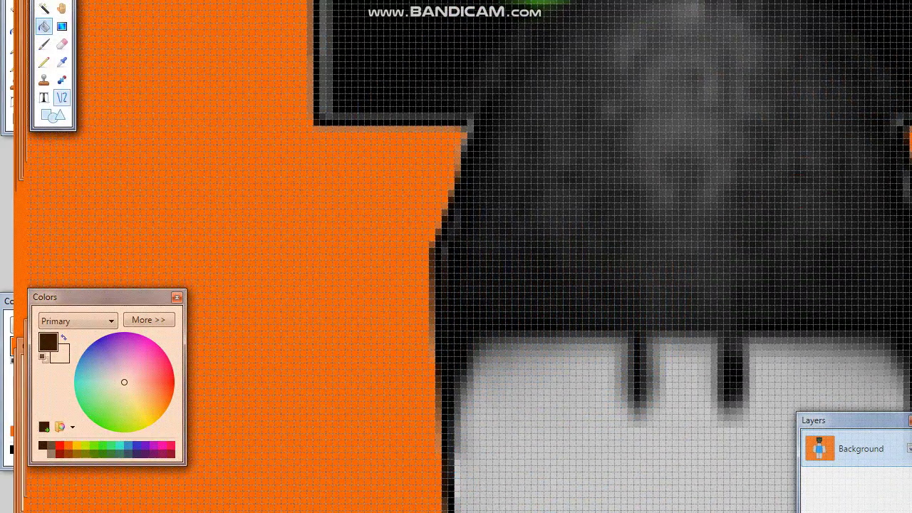
scroll(456, 257, up, 3)
scroll(456, 257, down, 2)
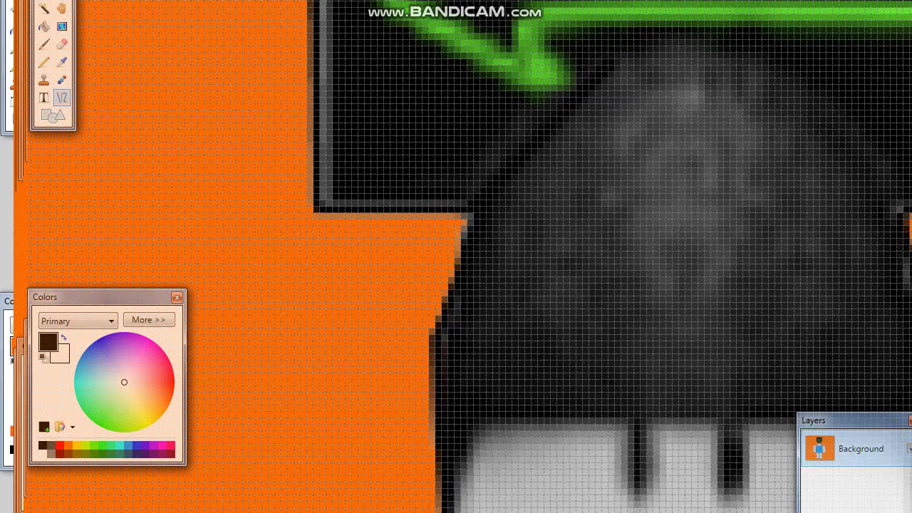
drag(470, 210, 612, 62)
drag(613, 61, 644, 43)
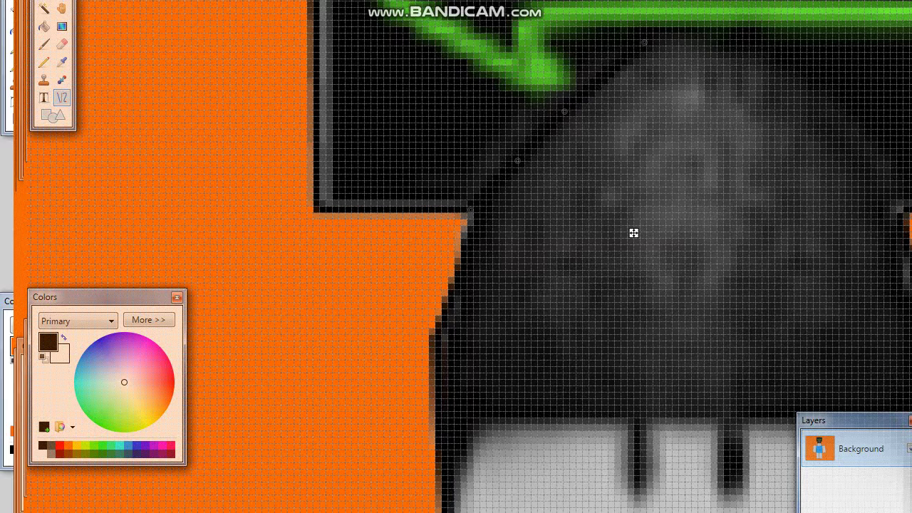
mouse_move(647, 42)
mouse_down()
mouse_move(740, 43)
mouse_move(878, 144)
mouse_move(903, 206)
mouse_move(898, 245)
mouse_move(509, 270)
mouse_move(349, 246)
mouse_move(336, 212)
mouse_up()
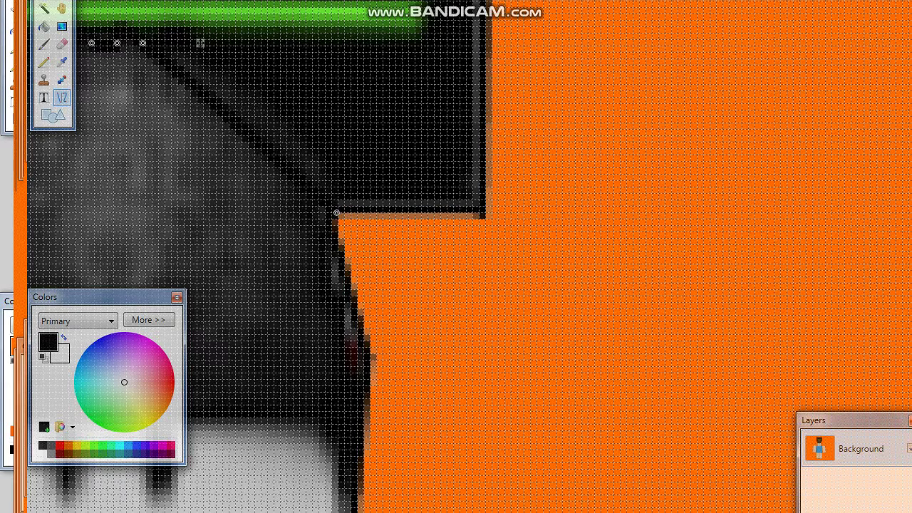
- Draw a black line along the hair's outer edge on the image's right side, up to where it meets the sign
drag(352, 345, 335, 256)
drag(331, 218, 323, 216)
scroll(323, 217, down, 6)
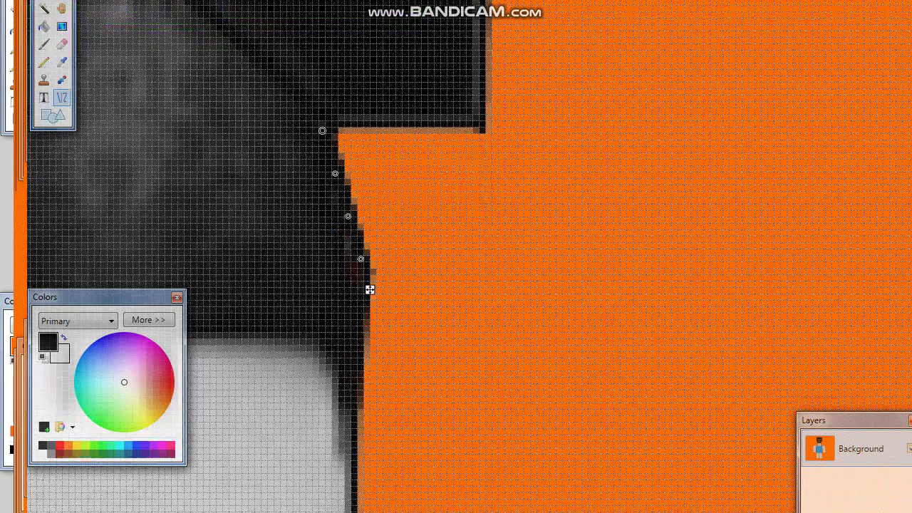
scroll(323, 217, up, 3)
scroll(370, 119, up, 5)
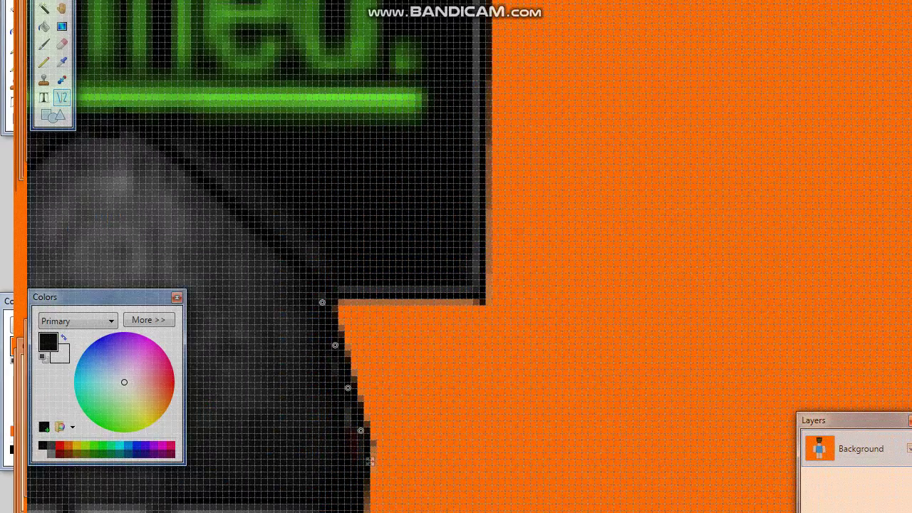
scroll(370, 462, down, 3)
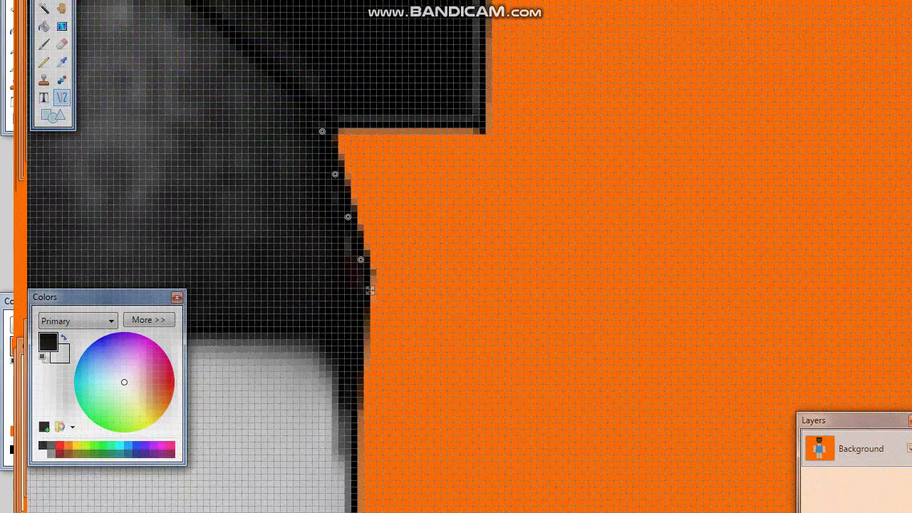
- Draw a black line up the face's edge on the image's right and bend it across the hair's lower edge to the opposite side
mouse_move(335, 462)
mouse_down()
mouse_move(328, 372)
mouse_move(315, 345)
mouse_move(322, 349)
mouse_up()
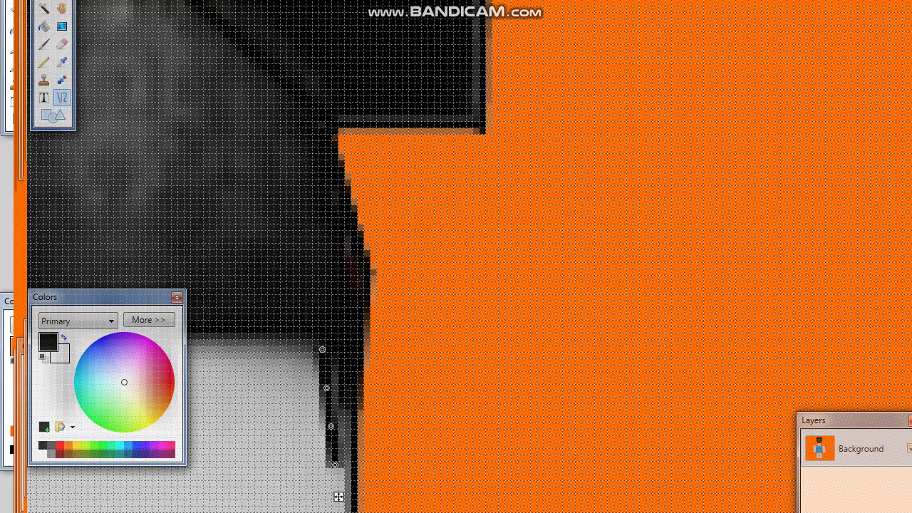
drag(327, 387, 329, 382)
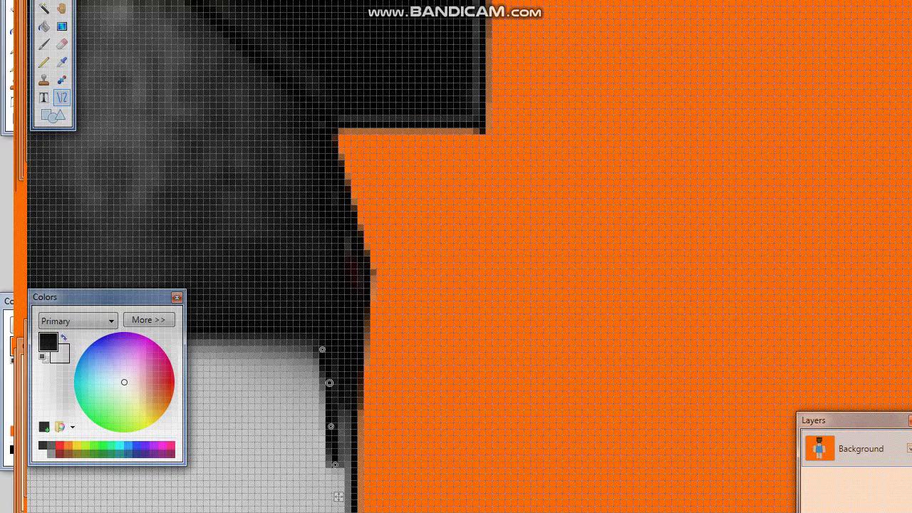
drag(321, 350, 267, 333)
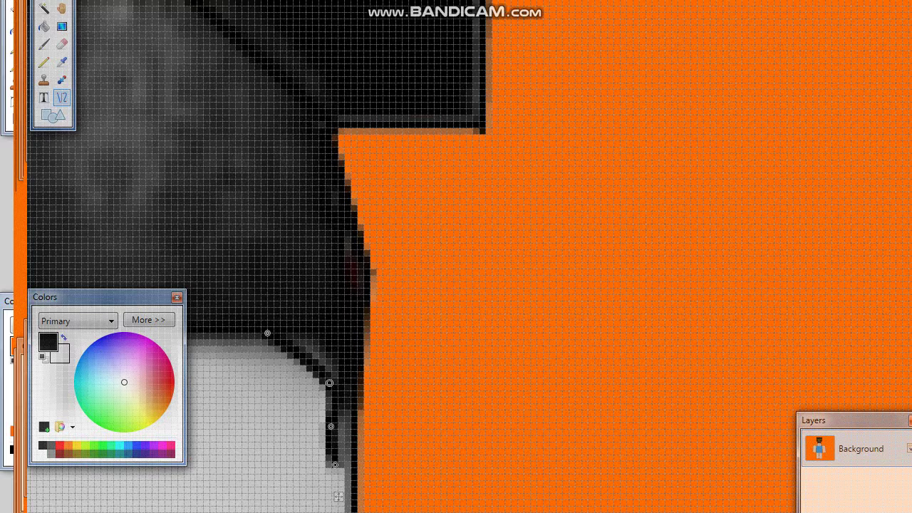
drag(329, 382, 333, 371)
drag(259, 333, 581, 325)
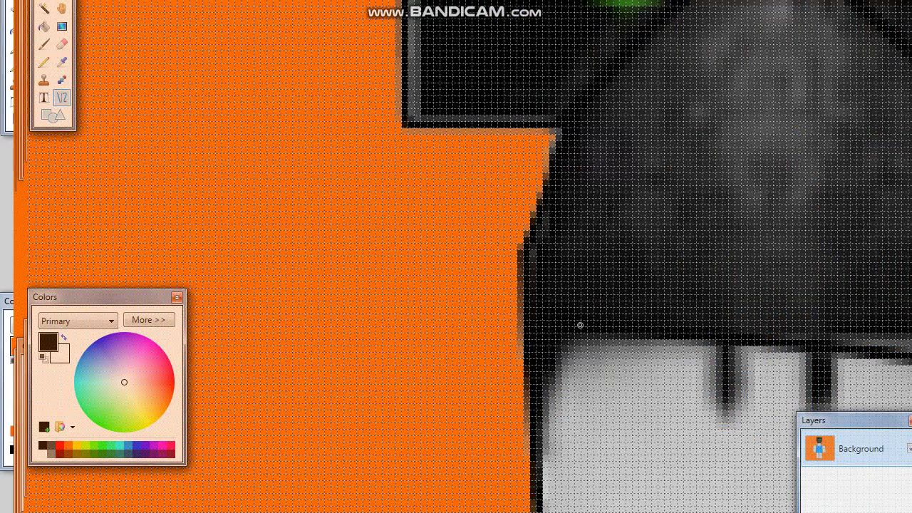
scroll(580, 325, right, 10)
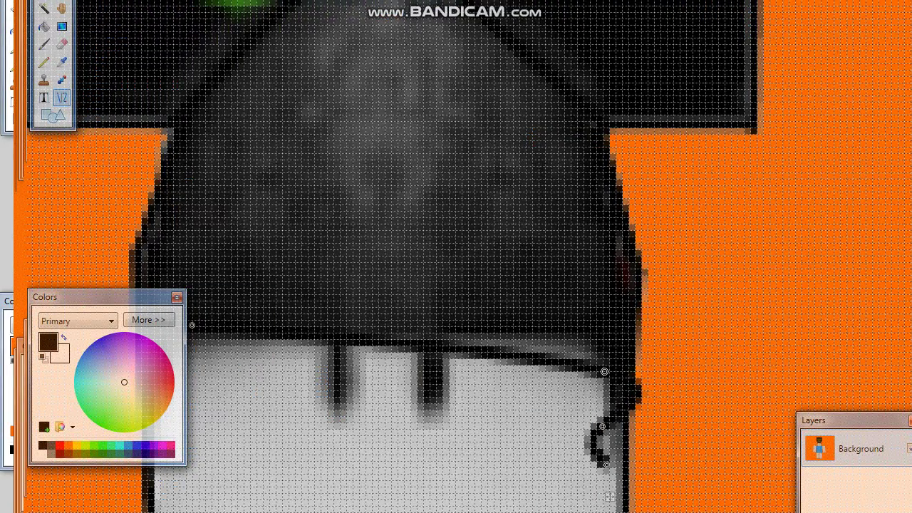